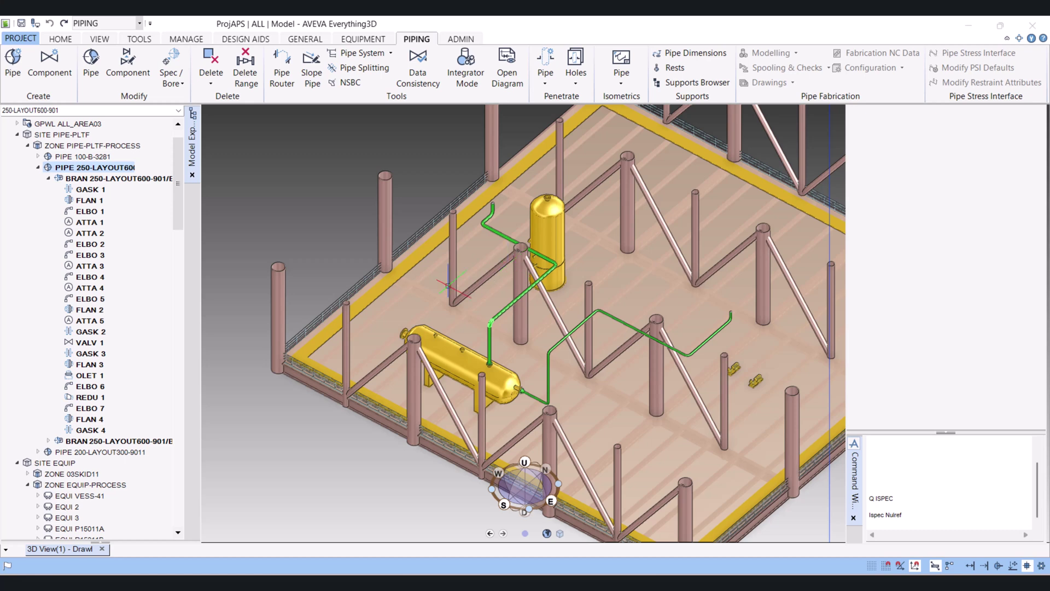
- Look over the horizontal vessel in the model, check its P&ID image for line insulation codes, and close the image
scroll(495, 380, up, 3)
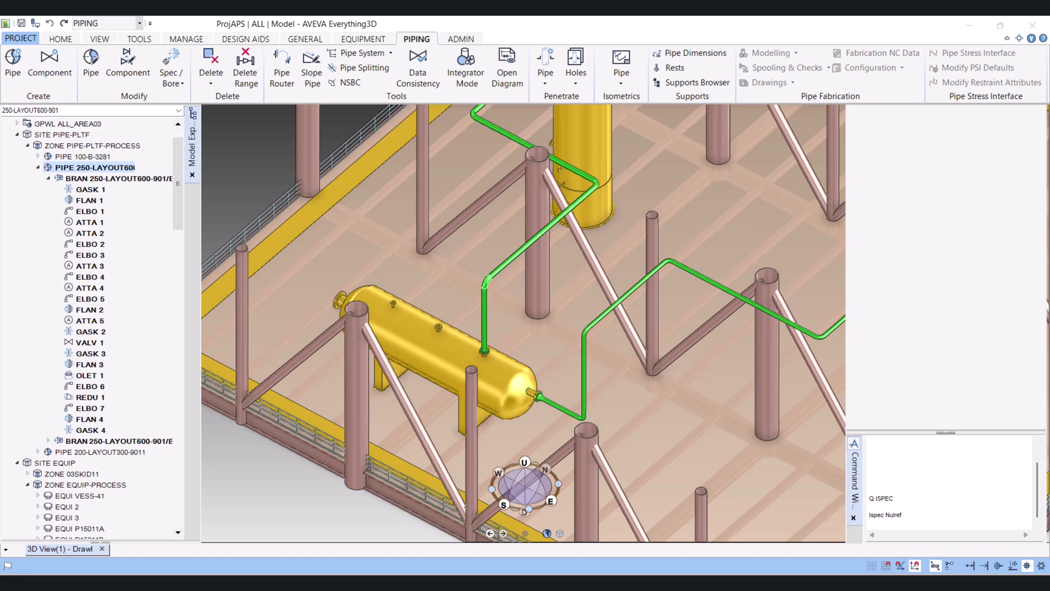
key(alt+Tab)
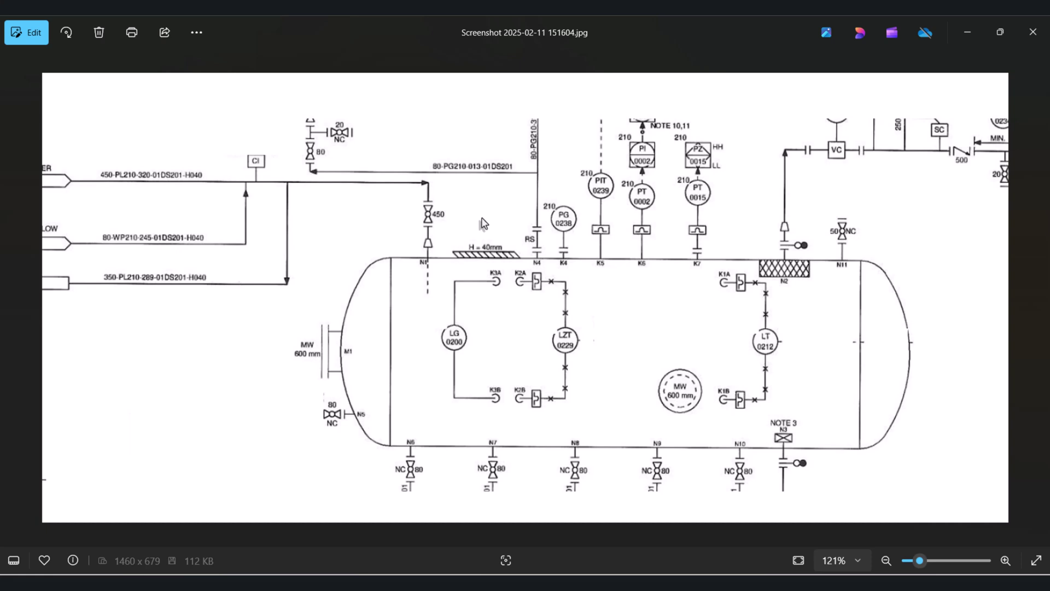
click(1032, 32)
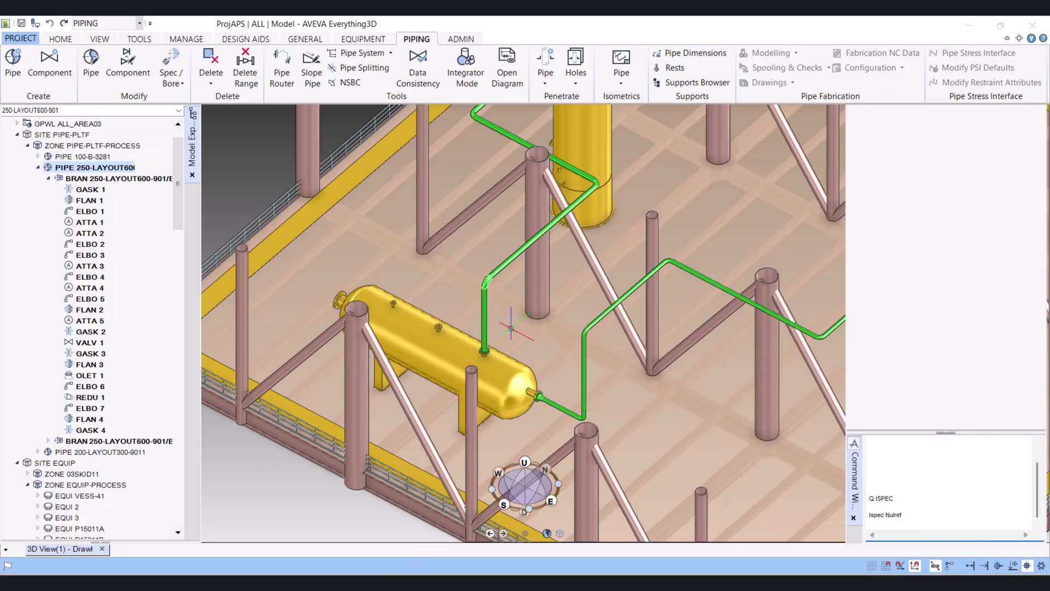
- Open pipe 250-LAYOUT600-901 for modification and bring up its specification and basic process data
scroll(487, 283, up, 3)
click(487, 271)
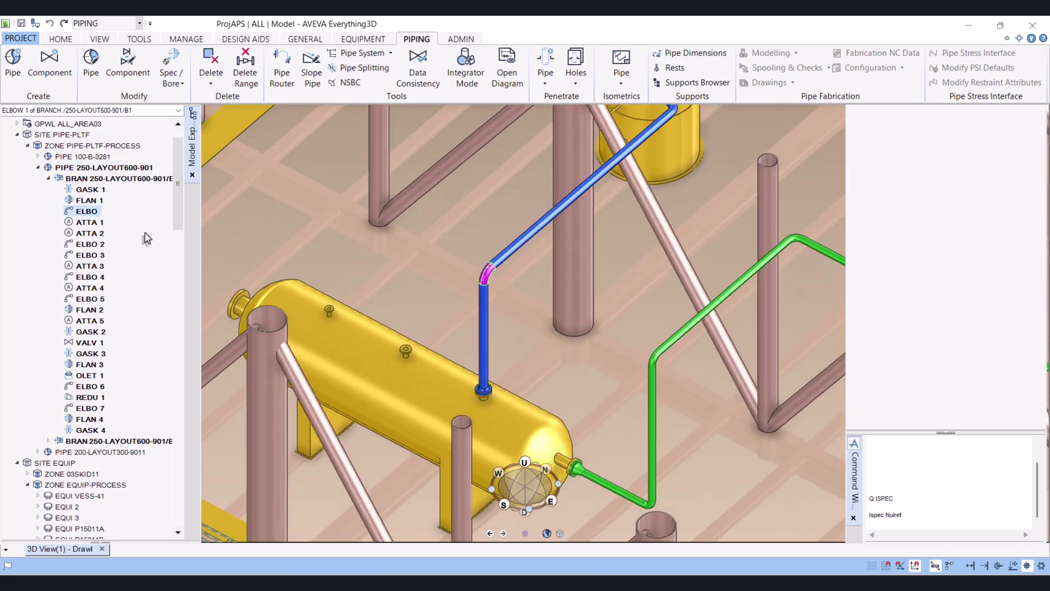
click(49, 179)
click(84, 168)
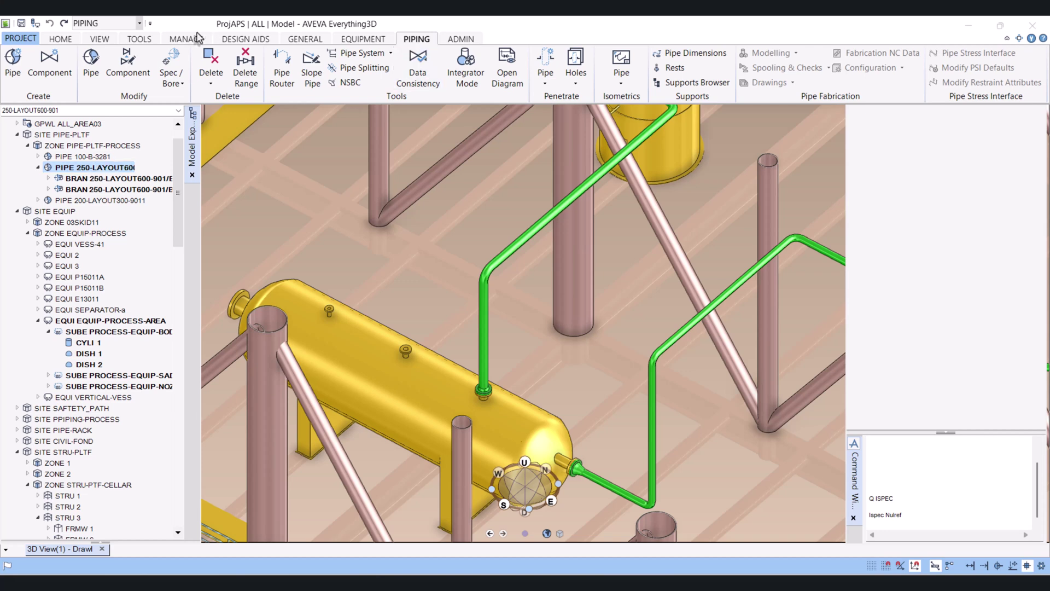
click(139, 24)
click(97, 51)
click(91, 61)
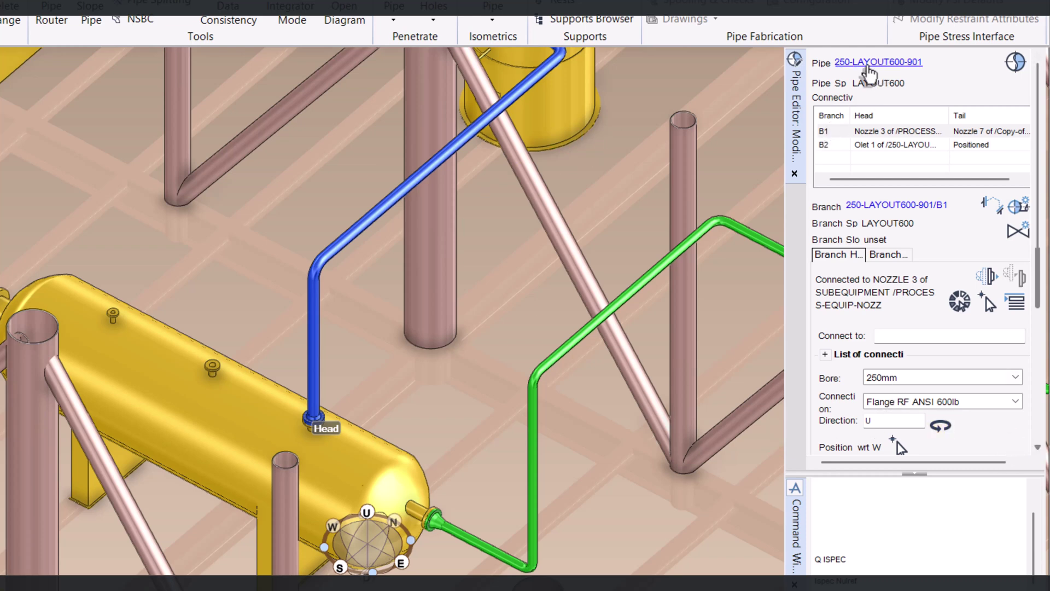
click(869, 69)
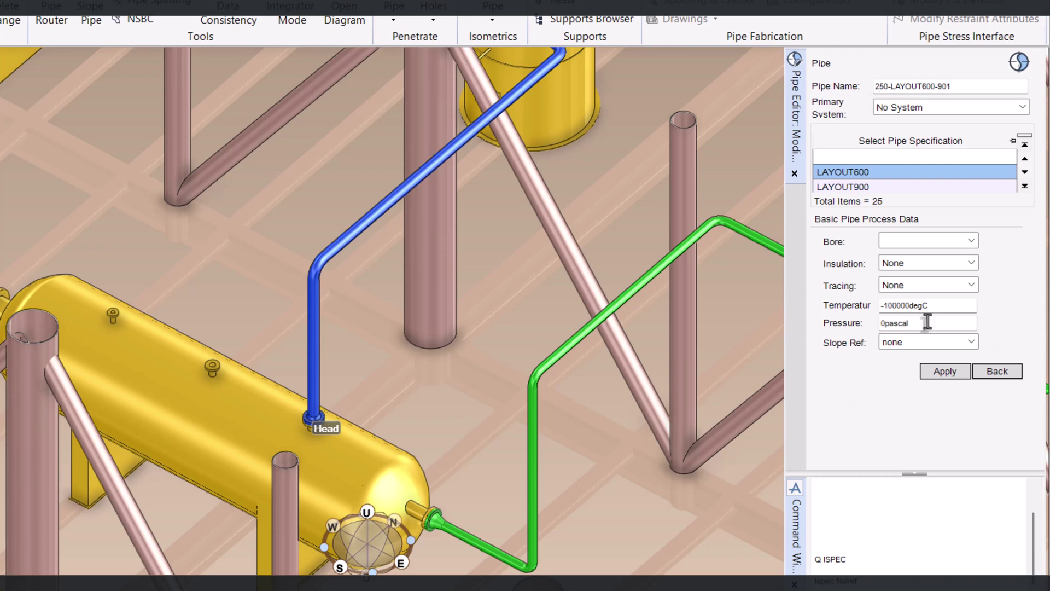
- Review the insulation choices for the pipe and keep None selected
click(868, 156)
click(970, 263)
click(911, 275)
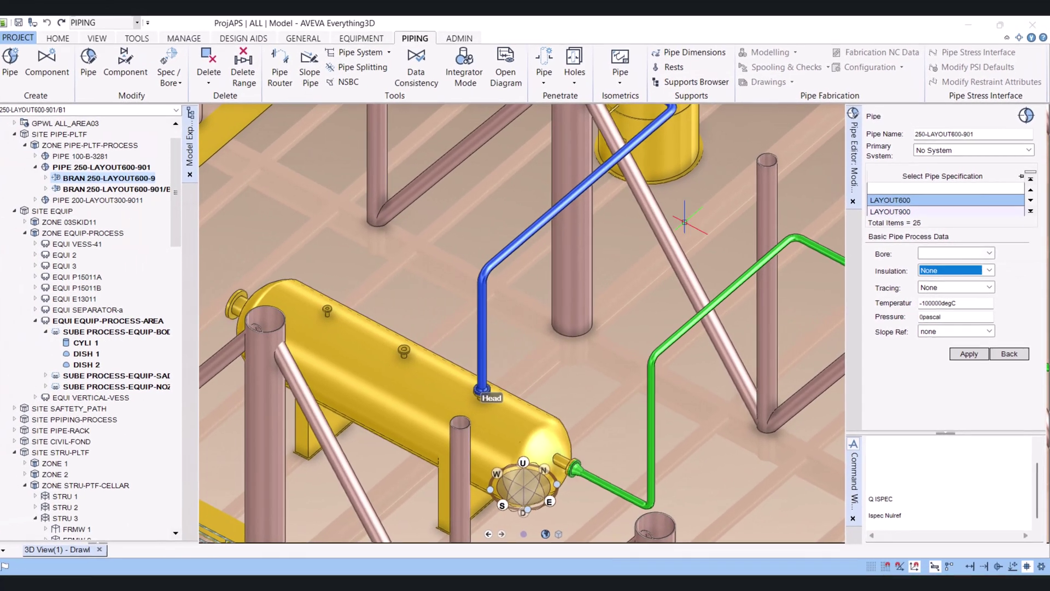
- Query the insulation specification of pipe 250-LAYOUT600-901 with the command Q ISPEC
click(63, 168)
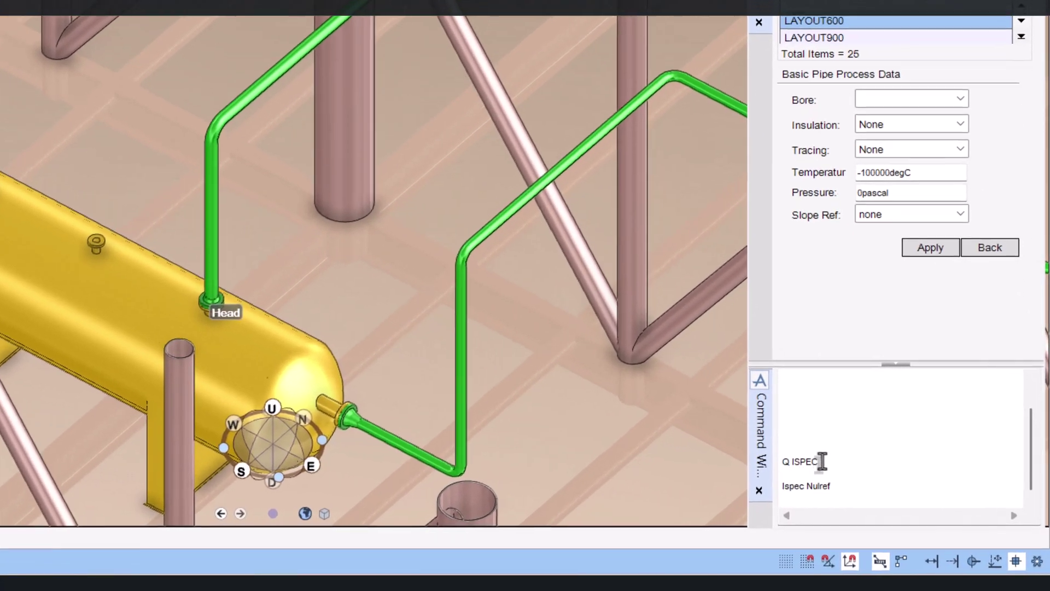
double_click(901, 499)
key(Up)
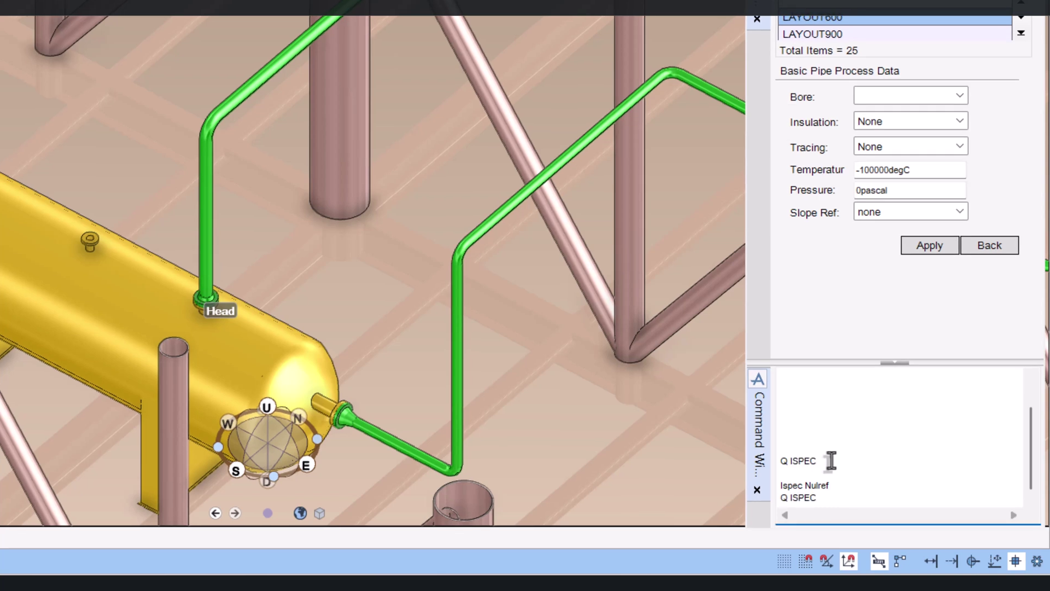
key(Return)
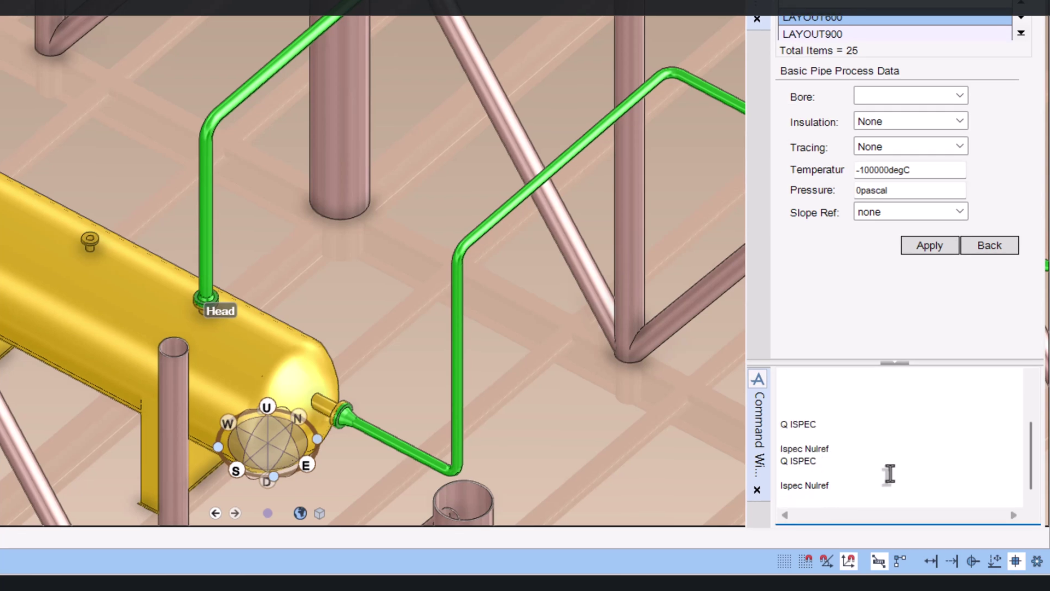
drag(839, 485, 806, 489)
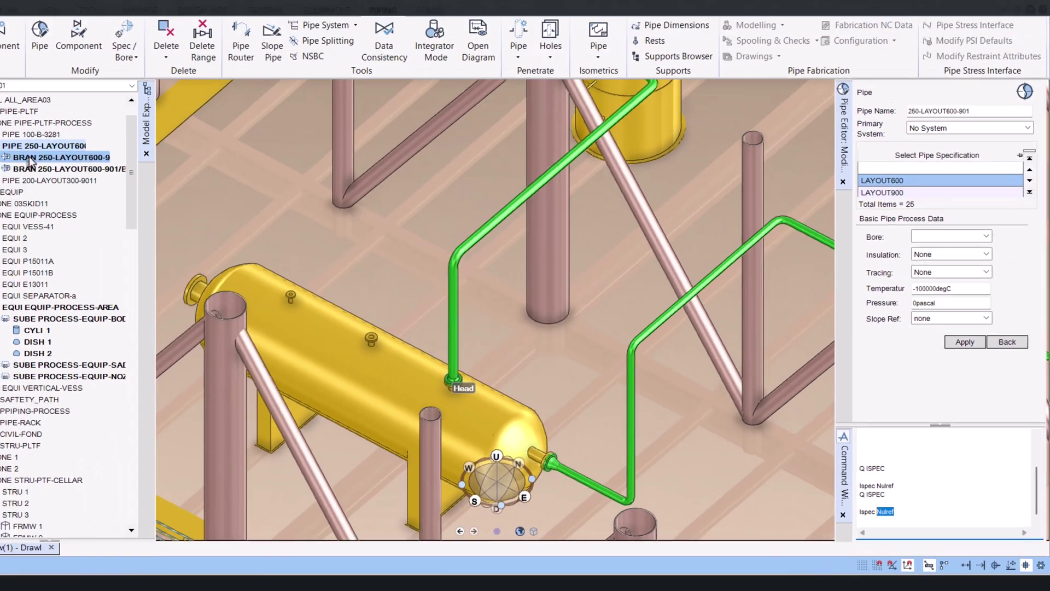
- Run Q ISPEC on branch 250-LAYOUT600-901/B1 and on its flange FLAN 1
click(30, 158)
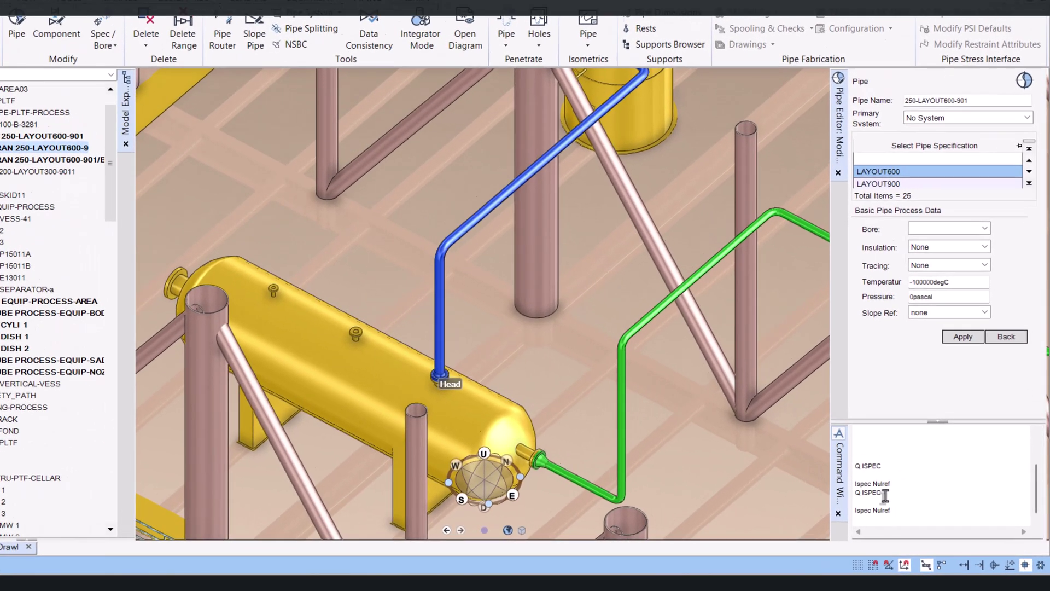
double_click(885, 494)
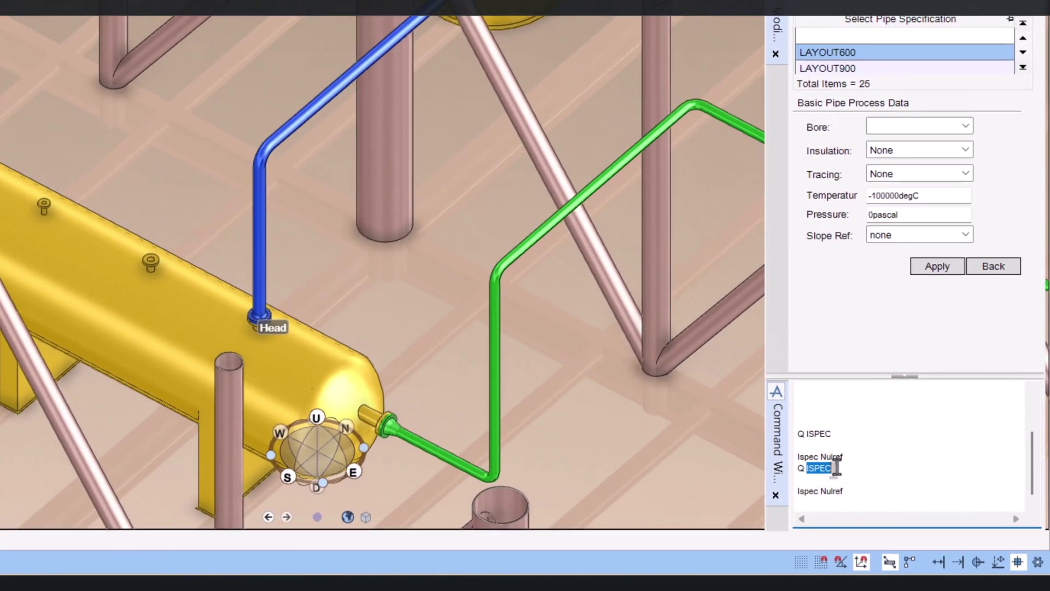
key(Return)
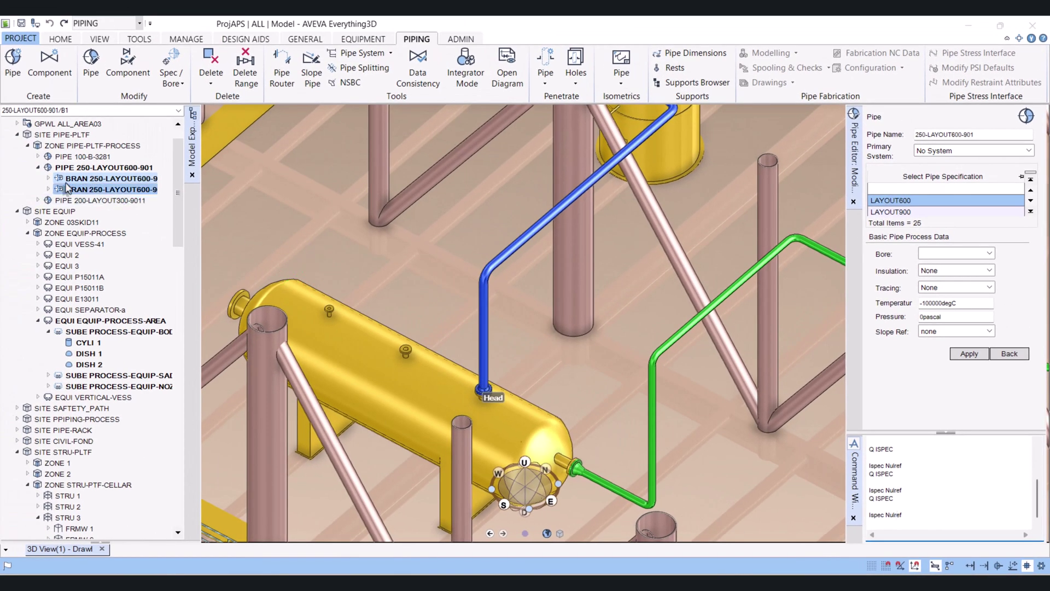
click(49, 179)
click(72, 203)
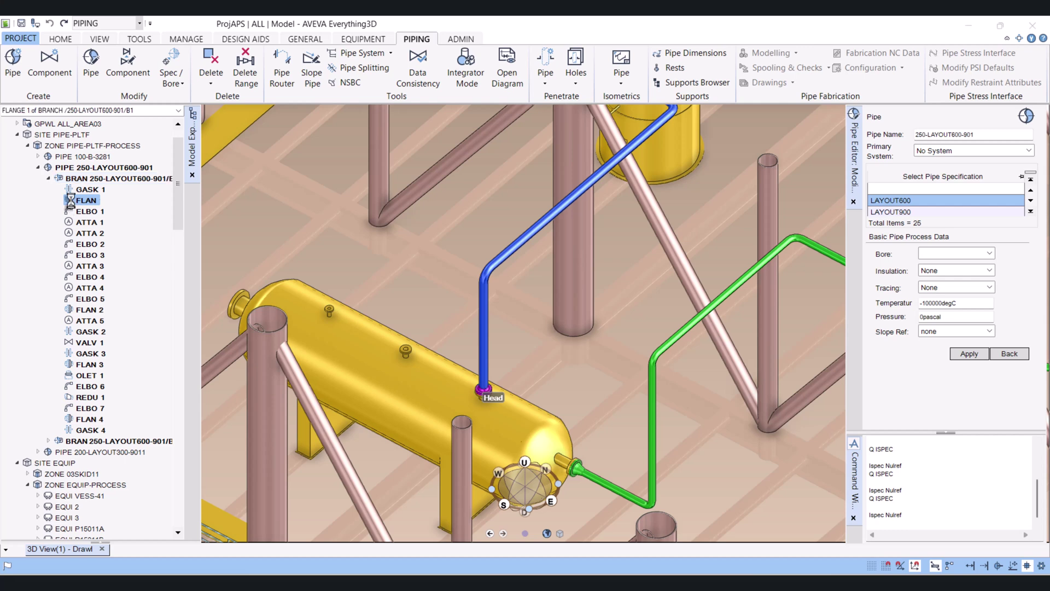
click(894, 501)
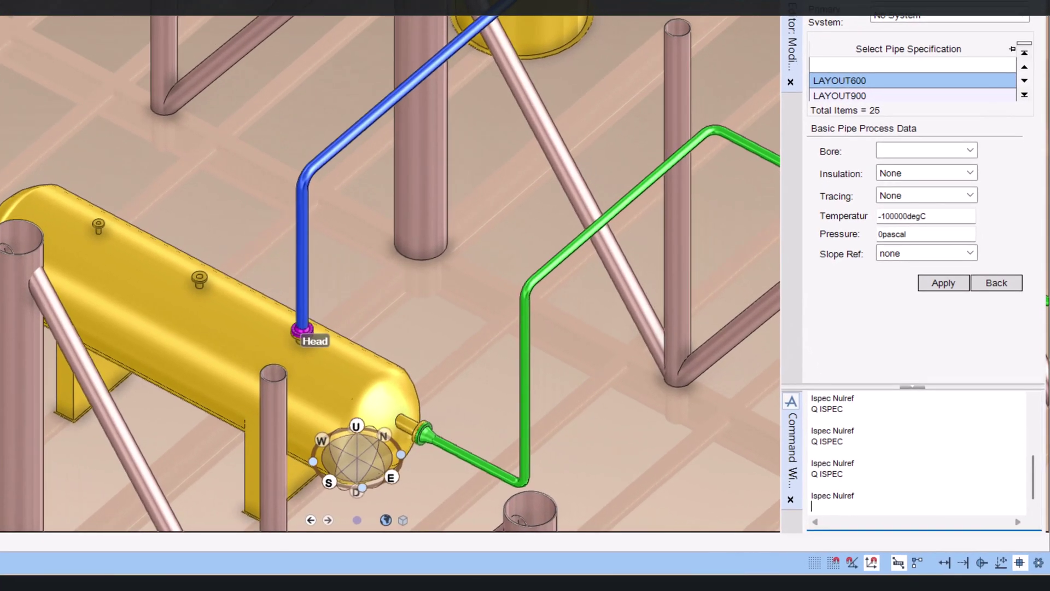
- Set the insulation of pipe 250-LAYOUT600-901 to 100mm_FibreGlass and apply it
click(970, 172)
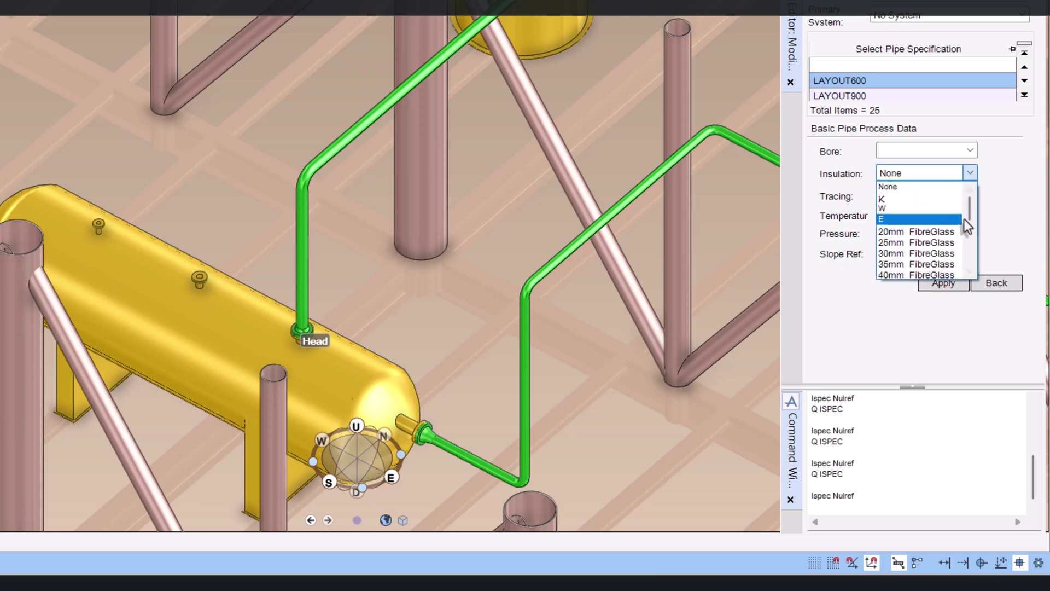
drag(970, 215, 977, 260)
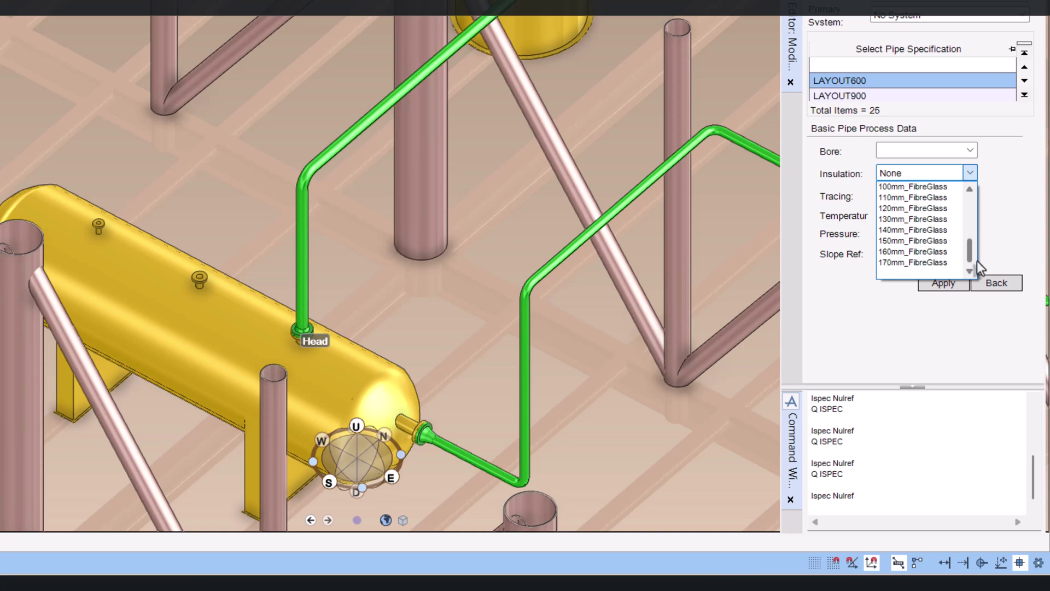
click(902, 187)
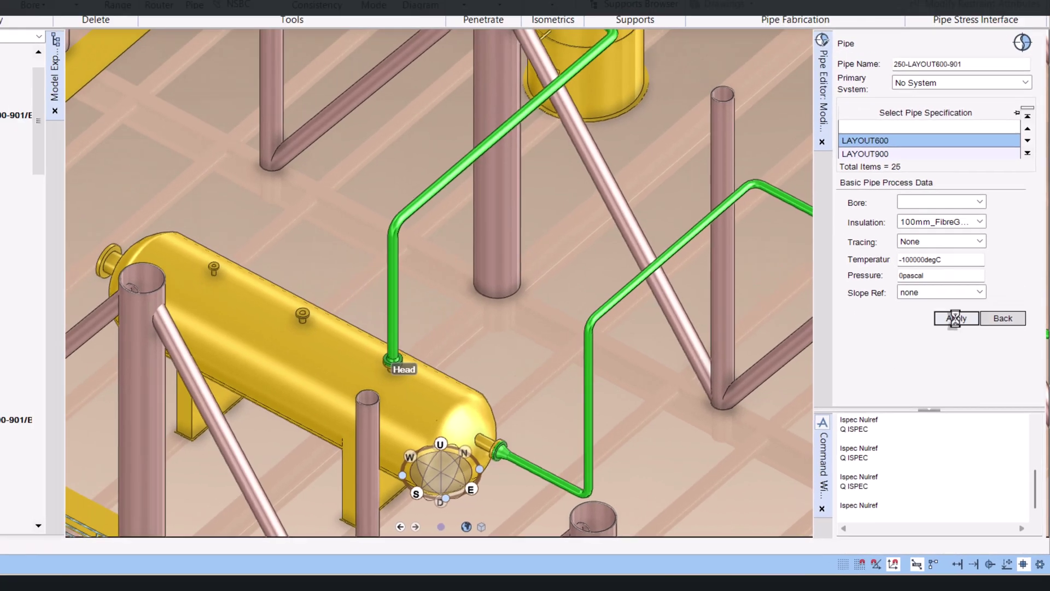
click(944, 283)
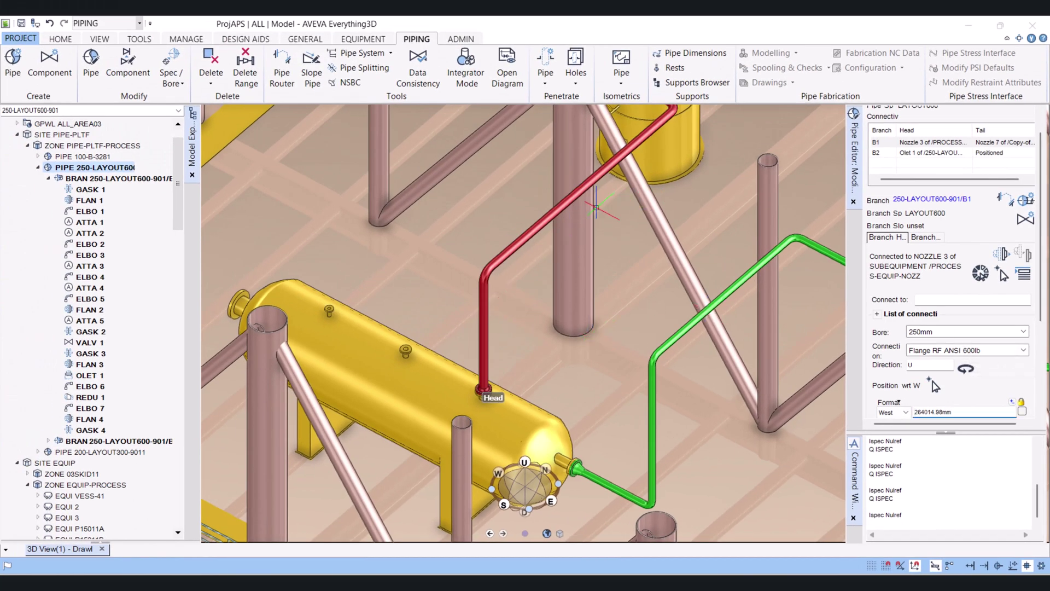
- Clear the command history and run Q ISPEC on pipe 250-LAYOUT600-901 to verify the new insulation
click(72, 168)
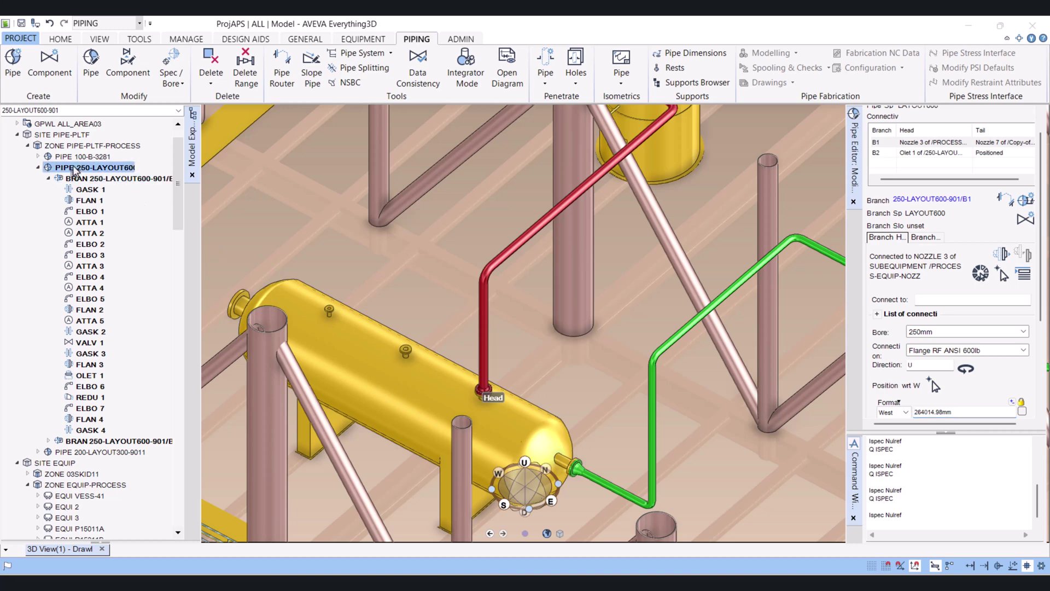
click(923, 516)
right_click(922, 516)
click(941, 508)
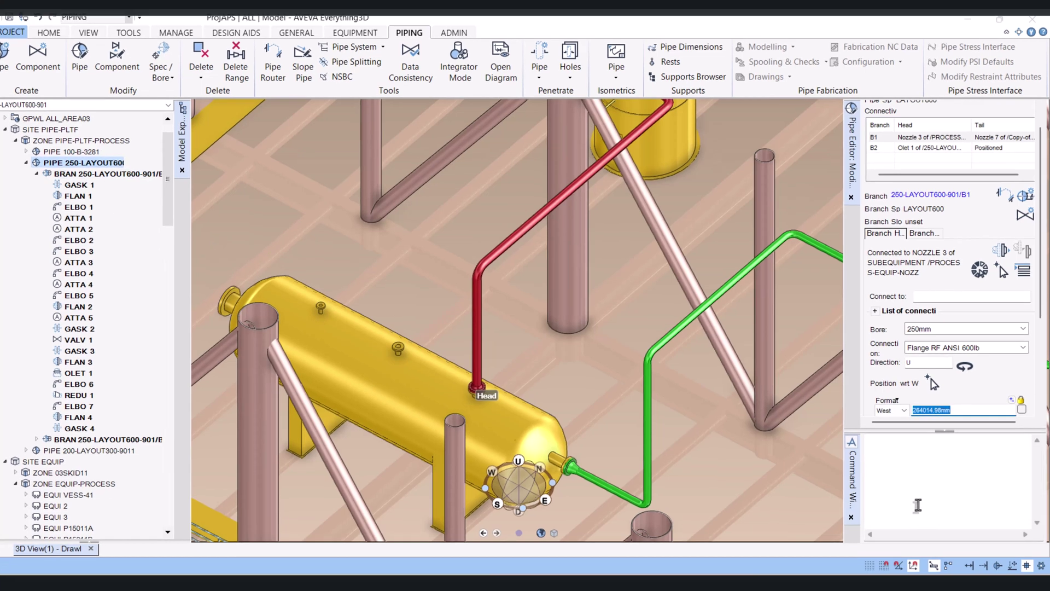
click(917, 506)
text(Q IP)
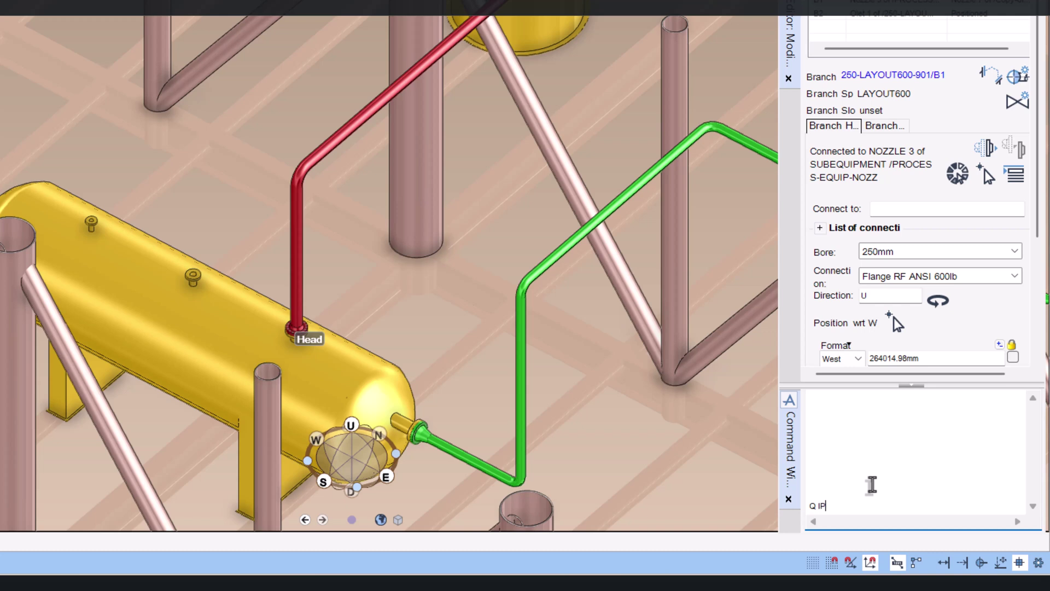
text(PEC)
key(Return)
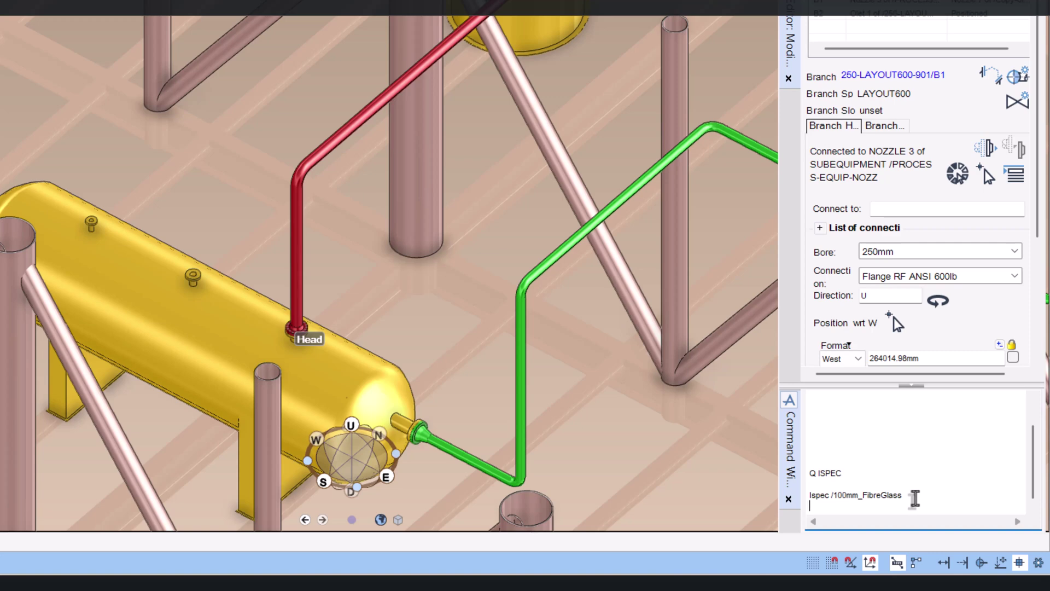
drag(904, 495, 828, 500)
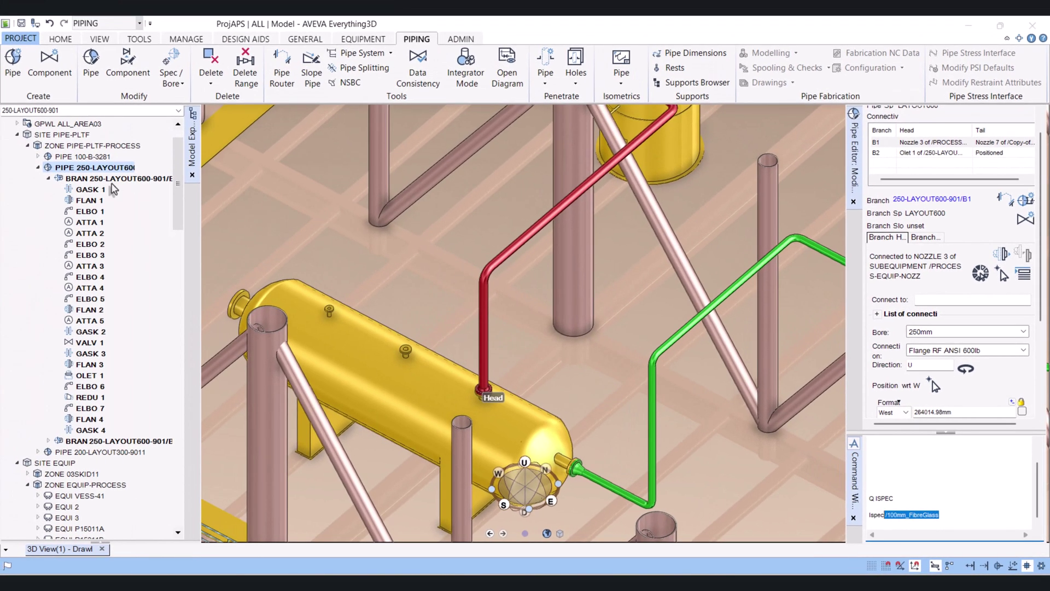
- Repeat the Q ISPEC query on branch 250-LAYOUT600-901/B1 and on its elbow ELBO 1
click(94, 179)
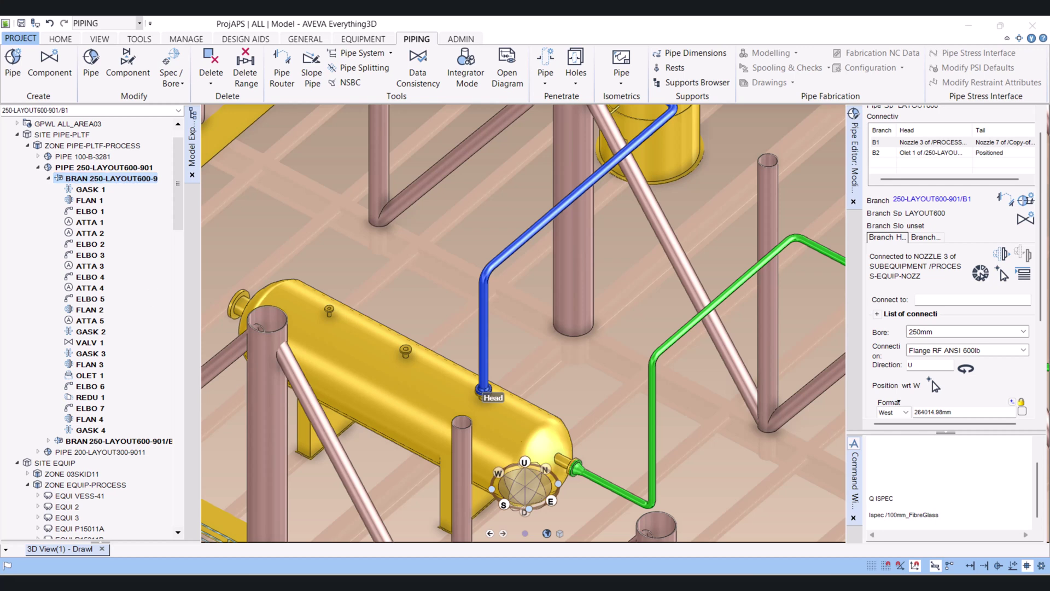
click(898, 499)
key(Return)
key(Return)
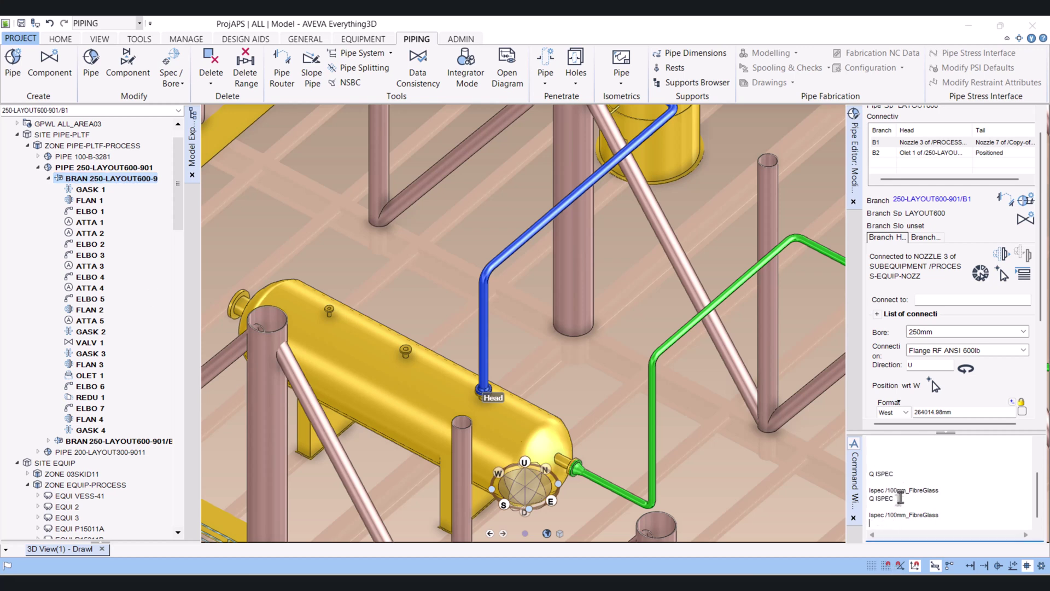
click(88, 212)
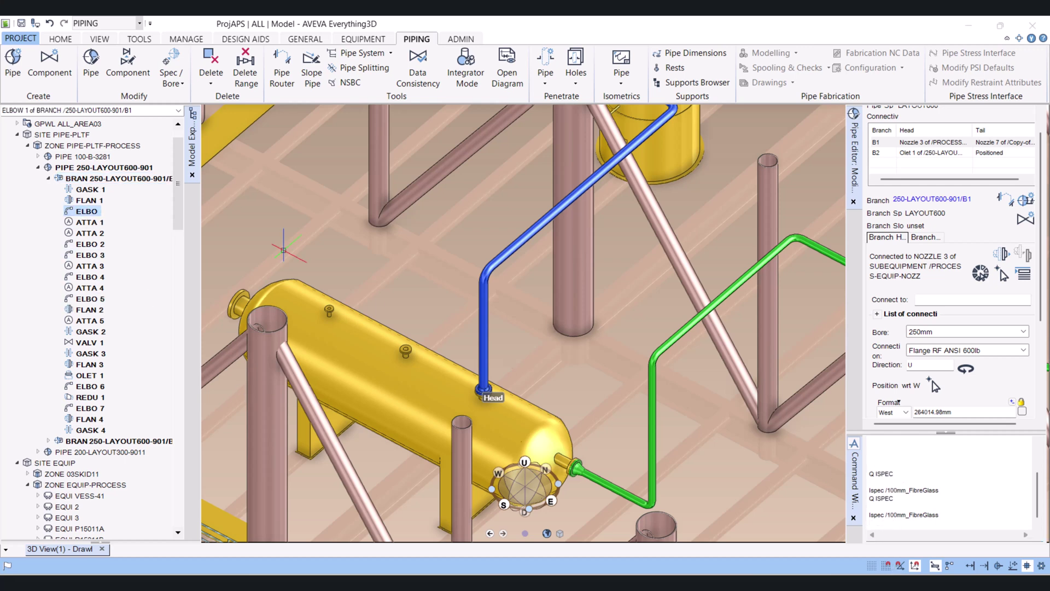
click(899, 500)
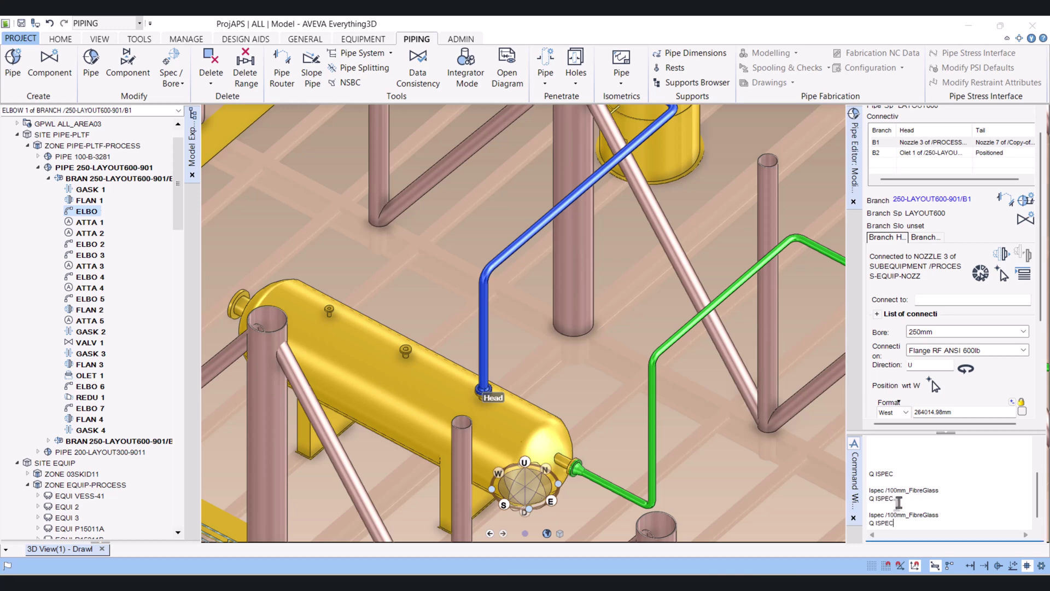
key(Return)
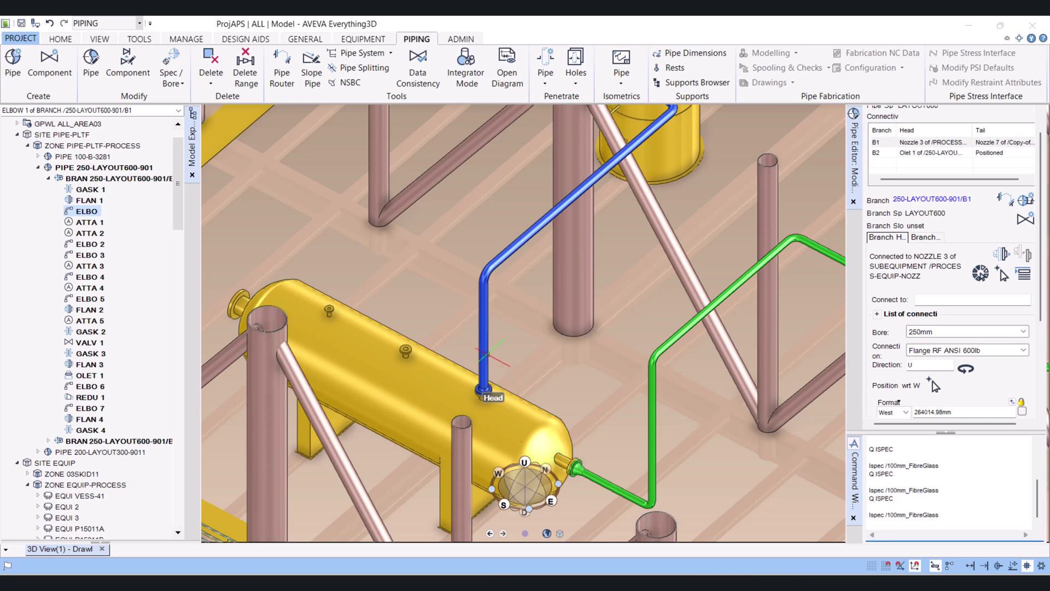
- Collapse branch 250-LAYOUT600-901/B1, select its pipe, and apply 12% insulation translucency in the graphics representation settings
scroll(487, 353, down, 4)
middle_drag(472, 286, 455, 282)
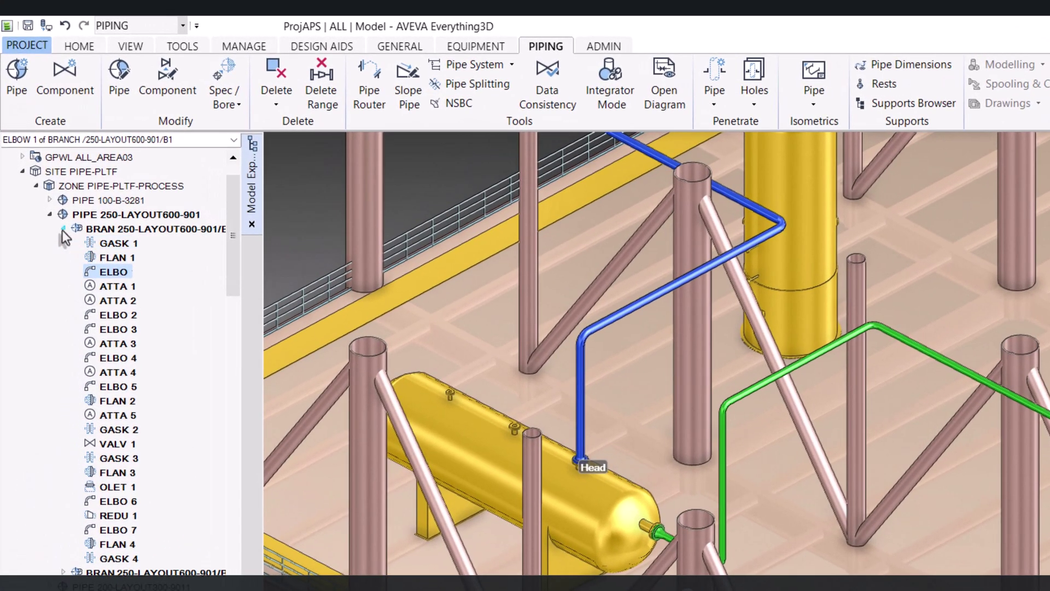
click(64, 228)
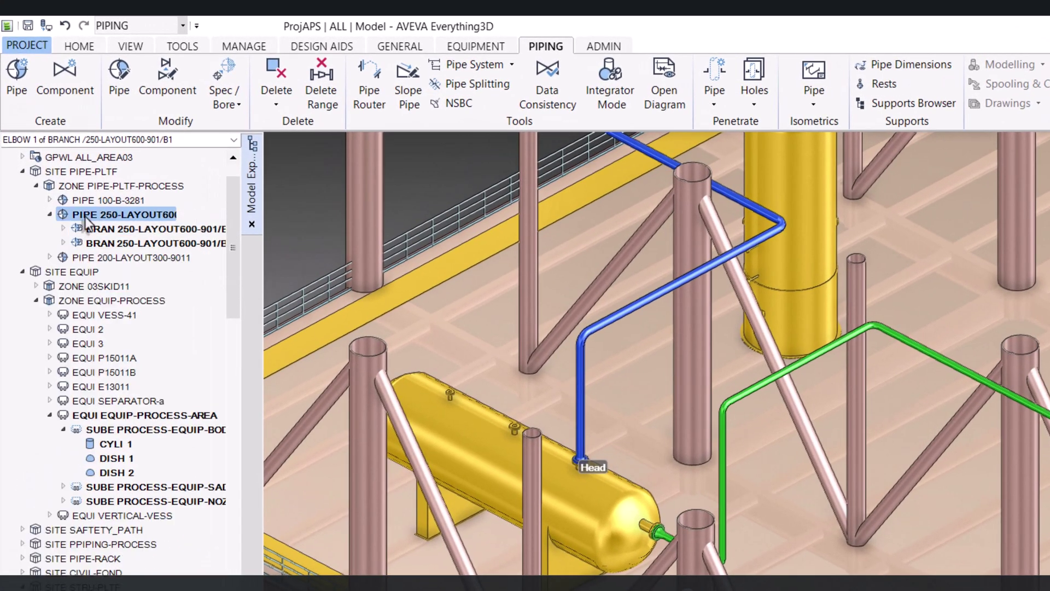
click(90, 216)
click(132, 48)
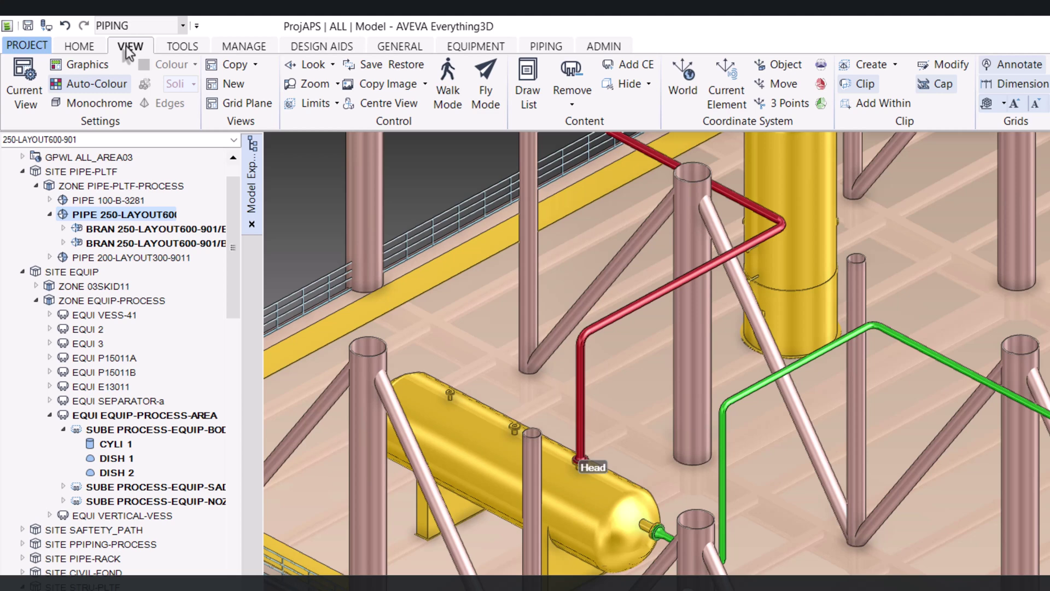
click(87, 67)
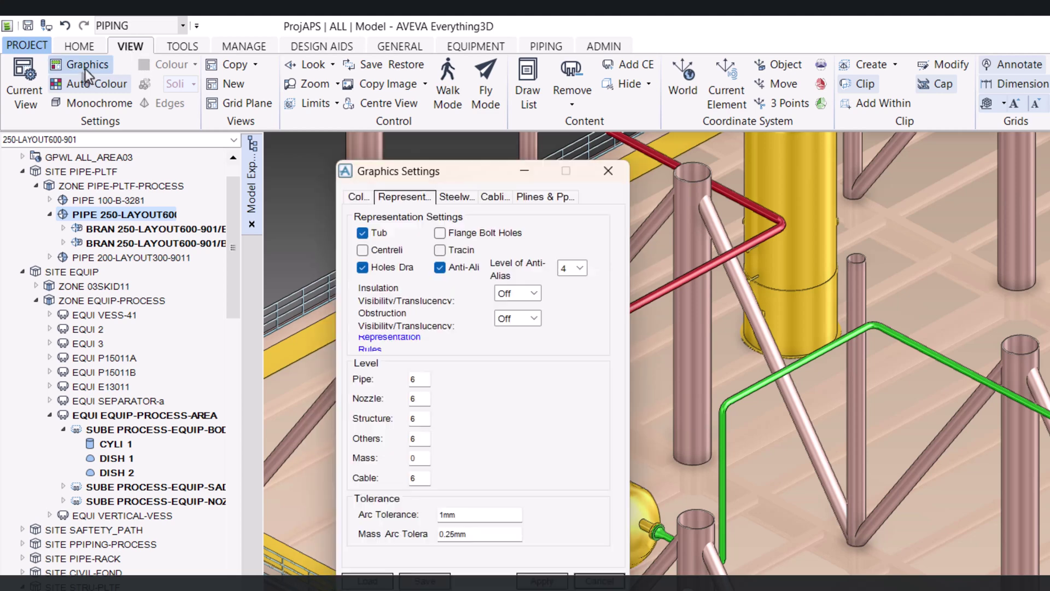
click(398, 197)
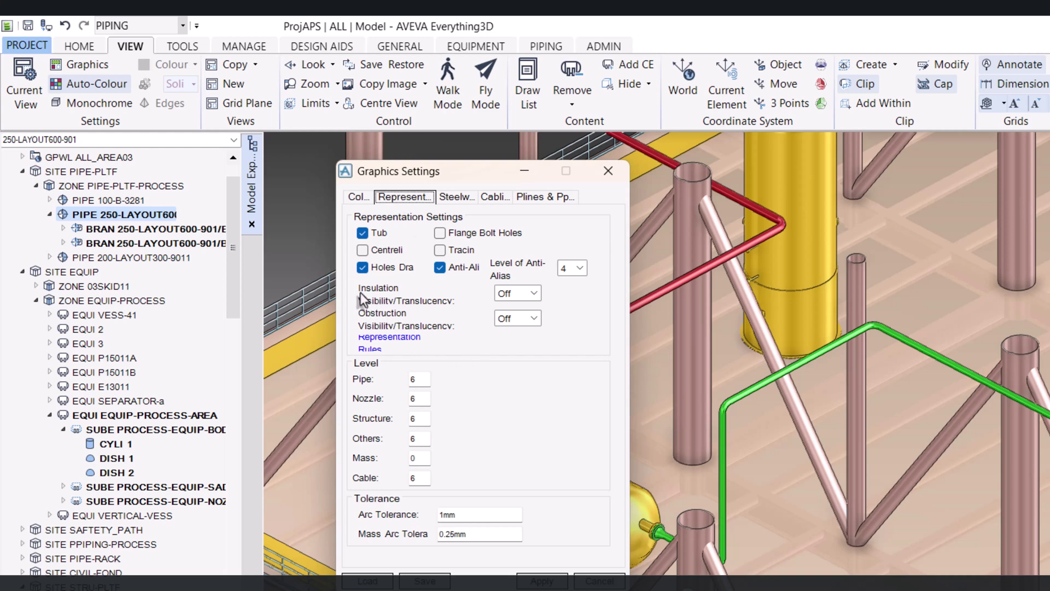
click(534, 298)
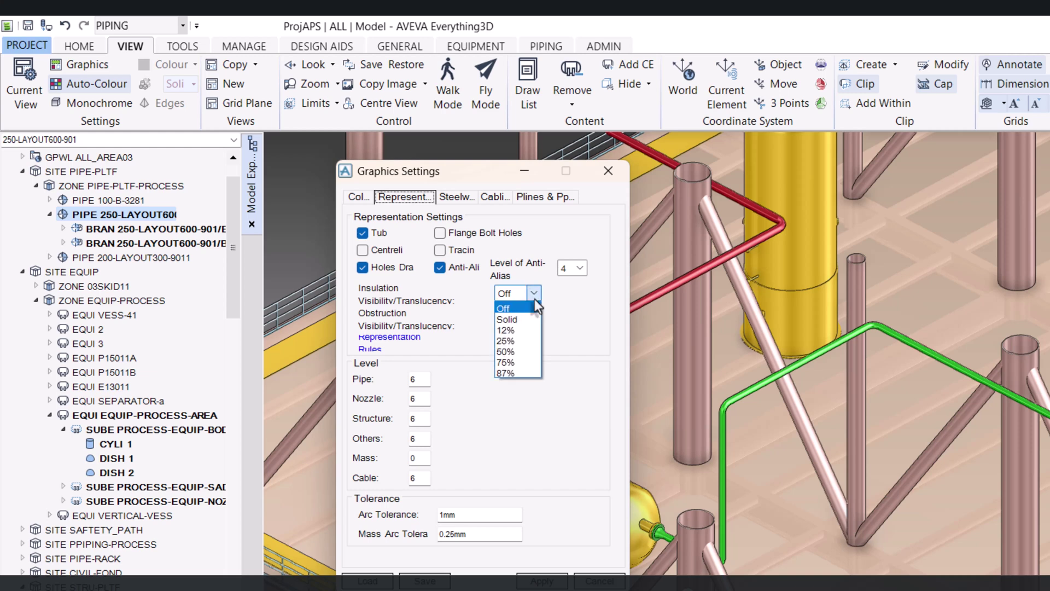
click(511, 328)
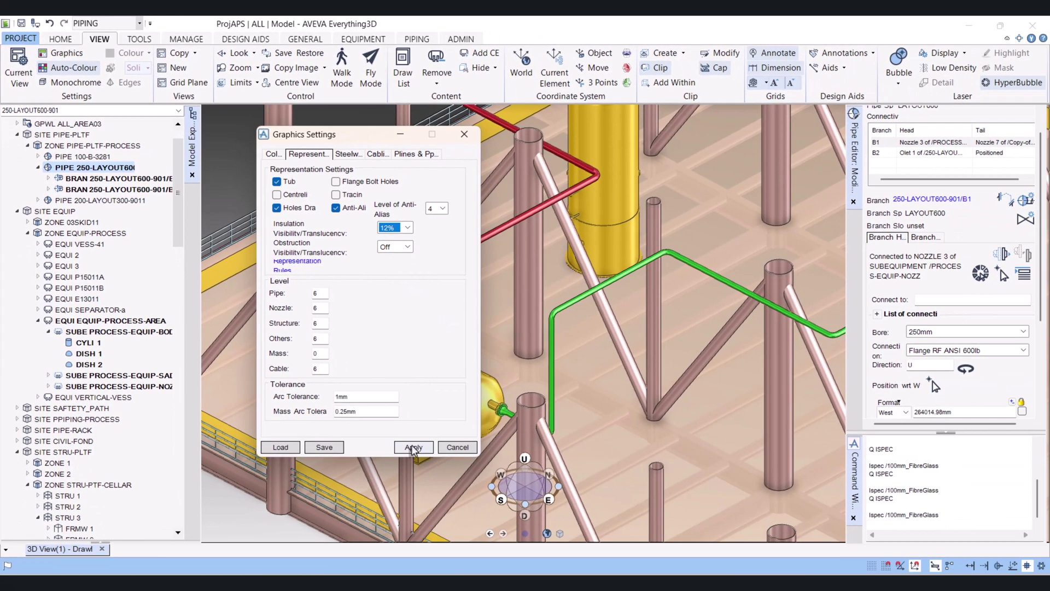
click(539, 581)
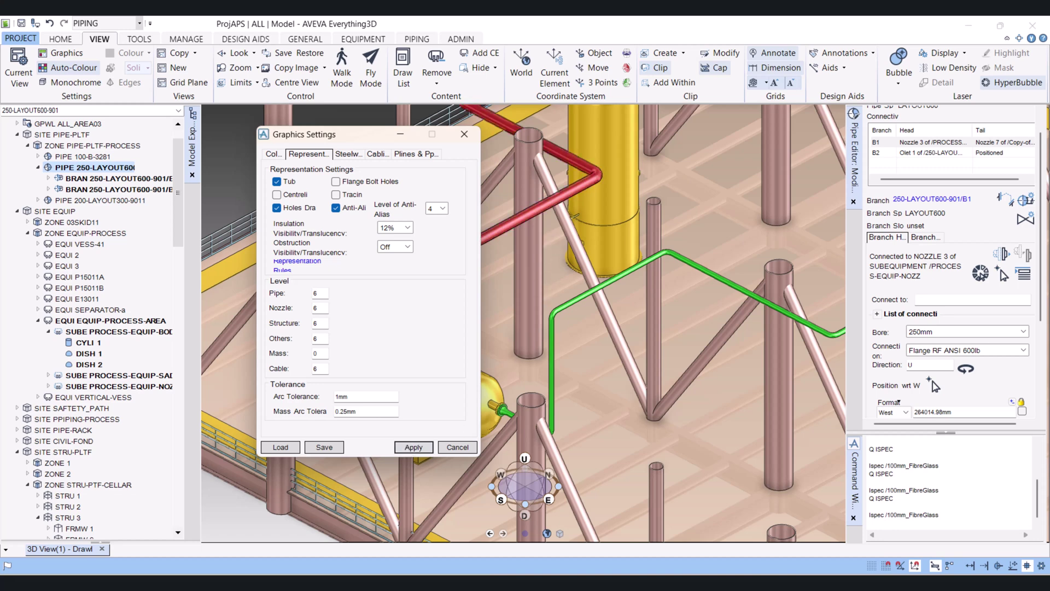
- Move the graphics settings aside and examine the translucent insulation around pipe 250-LAYOUT600-901 from several angles in the 3D view
drag(374, 141, 723, 137)
scroll(392, 278, up, 1)
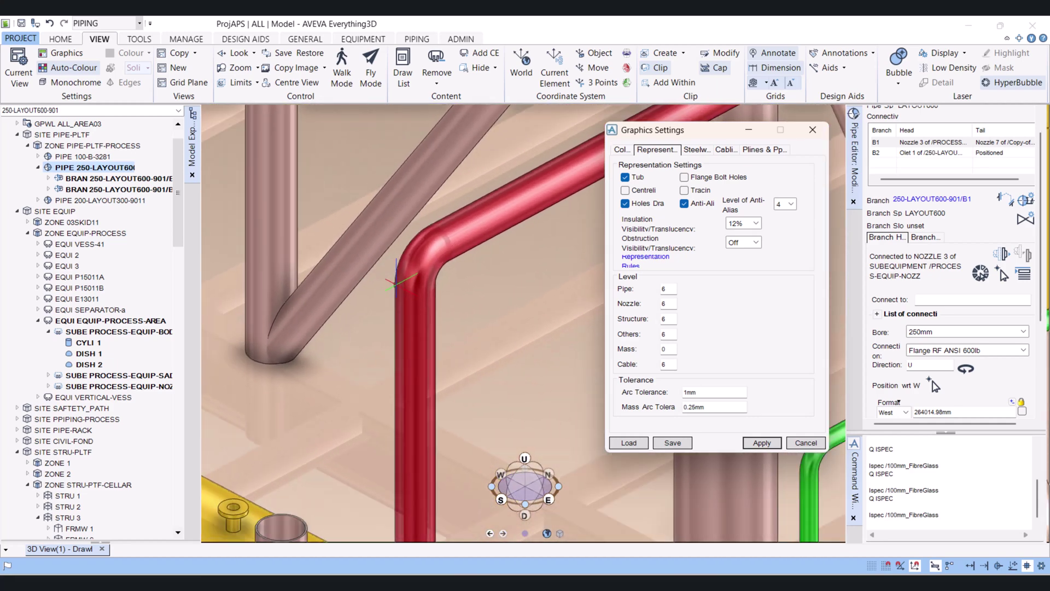
scroll(392, 278, down, 5)
middle_drag(515, 341, 515, 306)
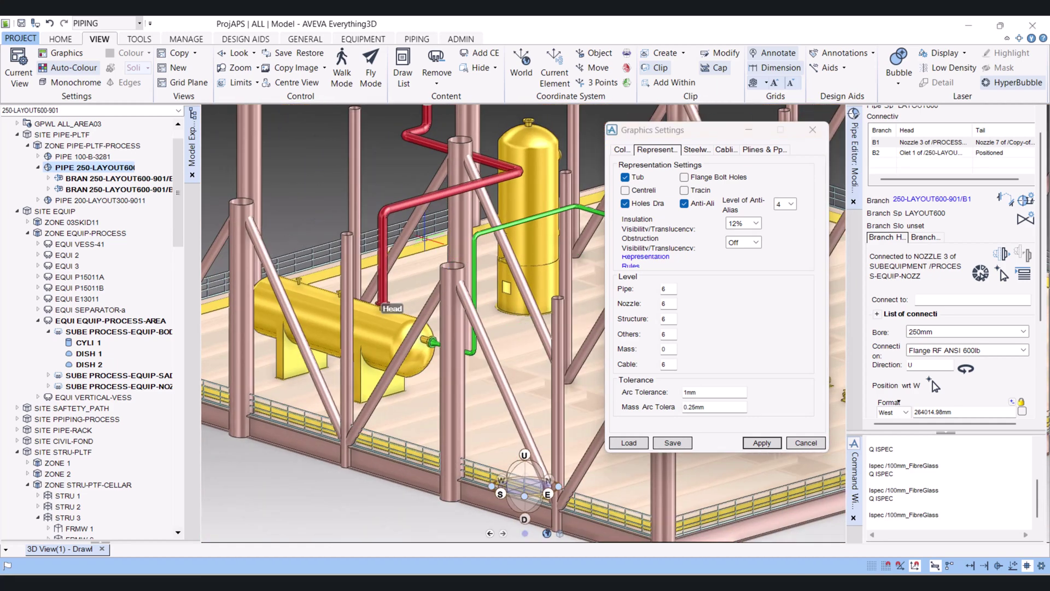
scroll(437, 247, up, 10)
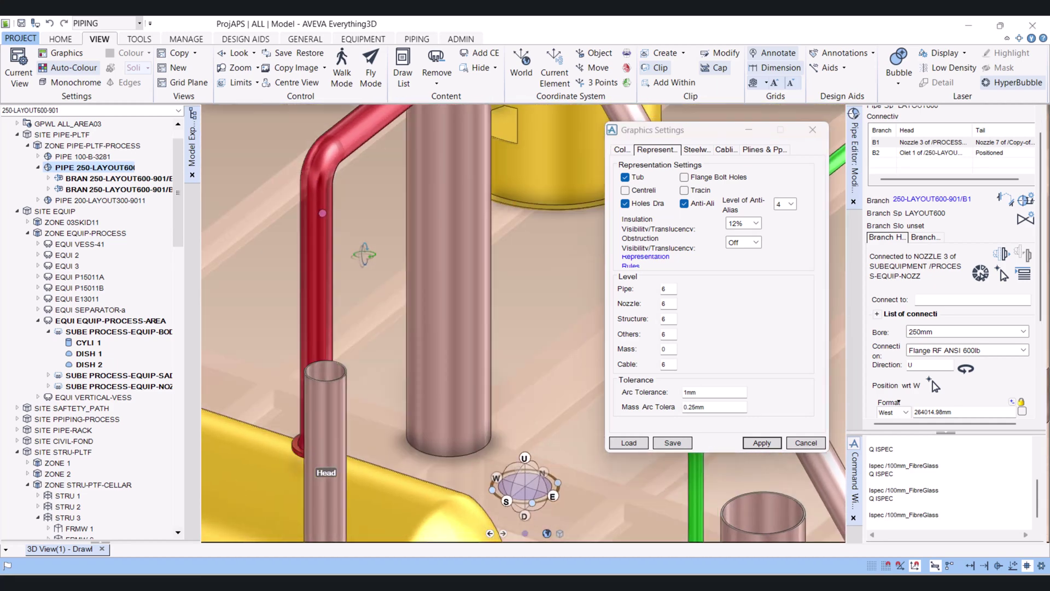
middle_drag(364, 255, 359, 197)
scroll(319, 133, up, 2)
scroll(319, 134, down, 3)
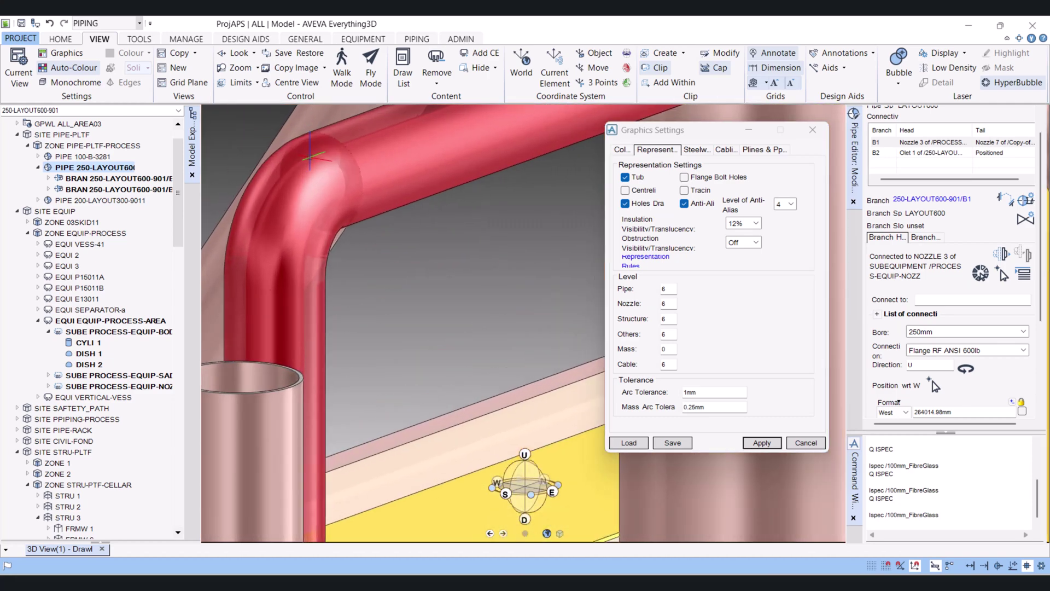
scroll(305, 216, up, 5)
scroll(322, 263, down, 3)
scroll(321, 263, down, 6)
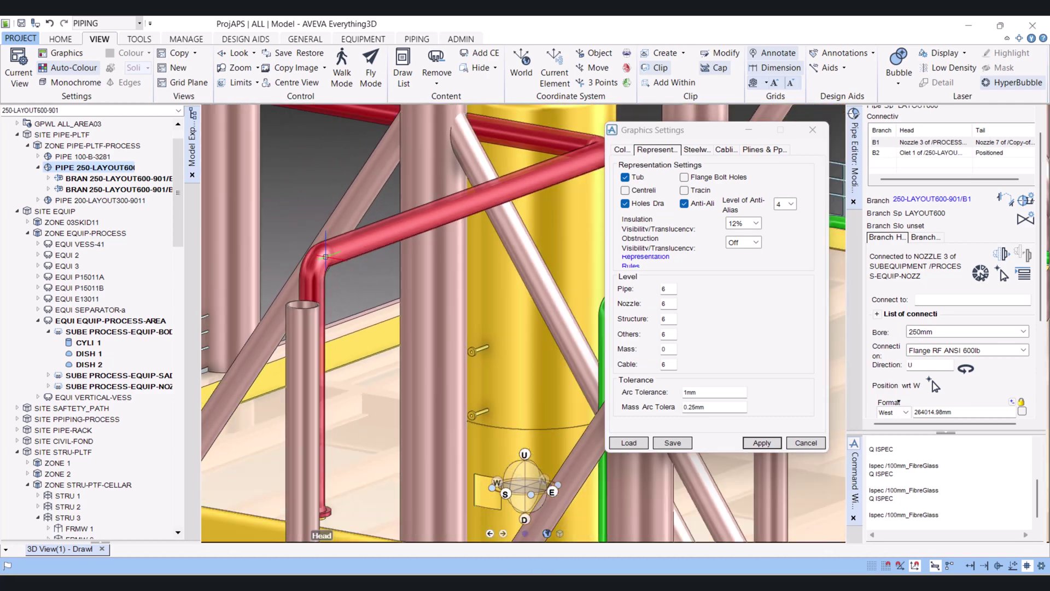
middle_drag(377, 263, 378, 269)
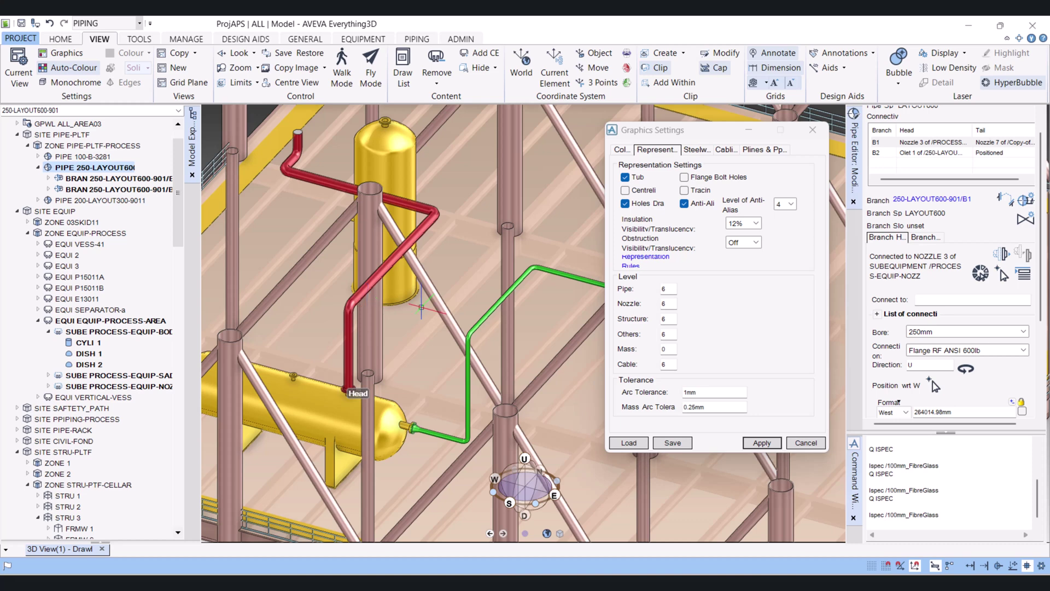
scroll(476, 301, down, 2)
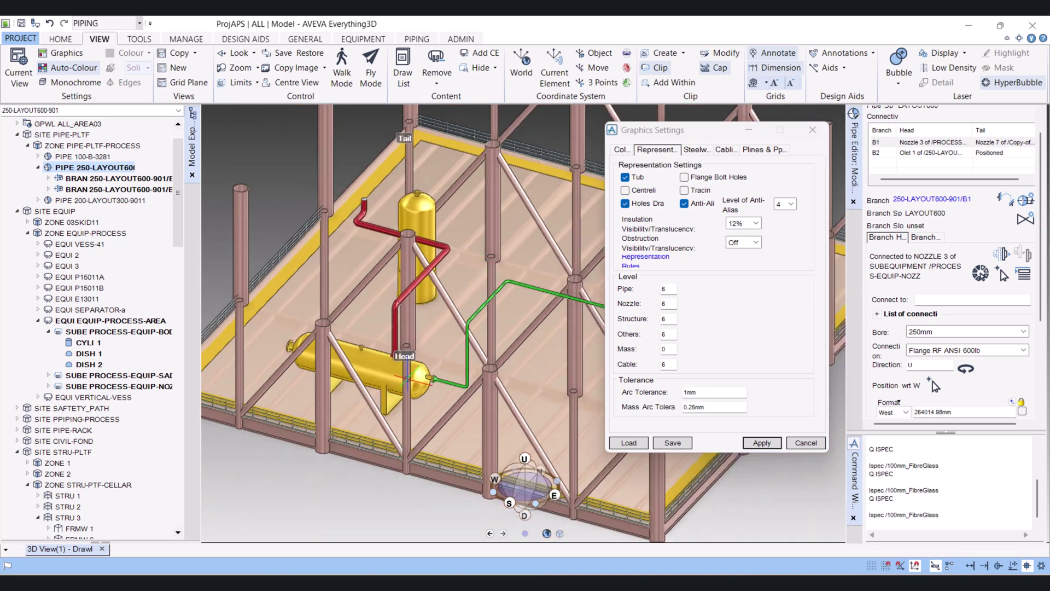
- Select the horizontal vessel EQUIP-PROCESS-AREA, minimise the P&ID image, and run Q ISPEC on the vessel
click(384, 369)
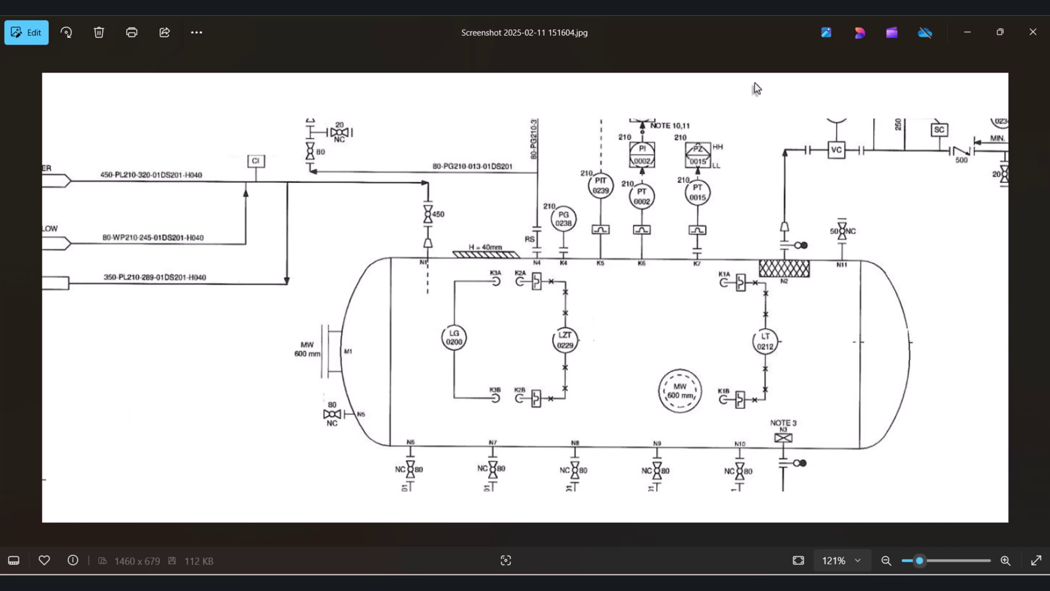
click(967, 34)
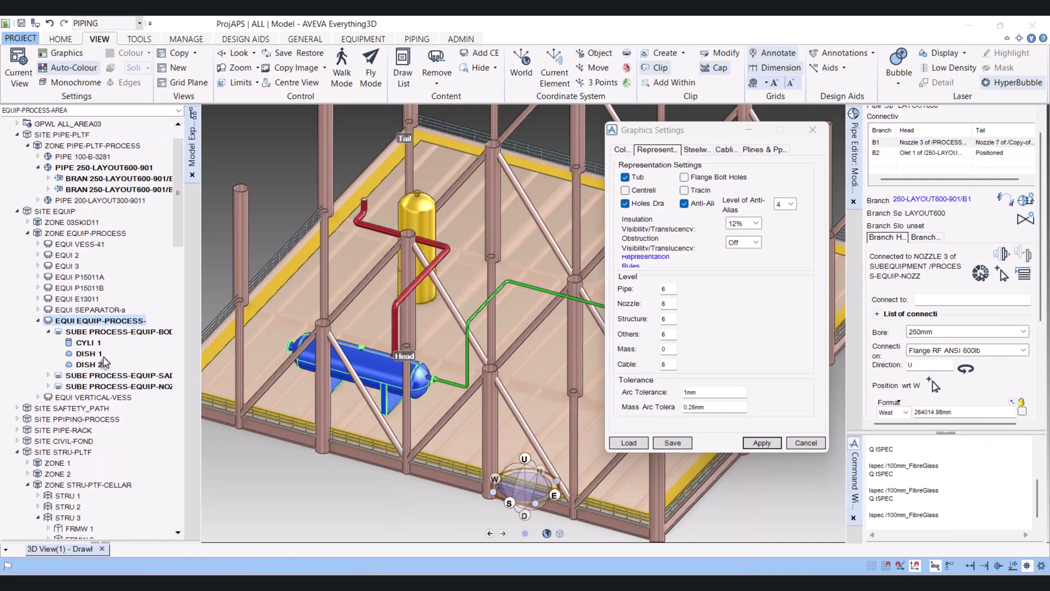
double_click(906, 502)
key(Return)
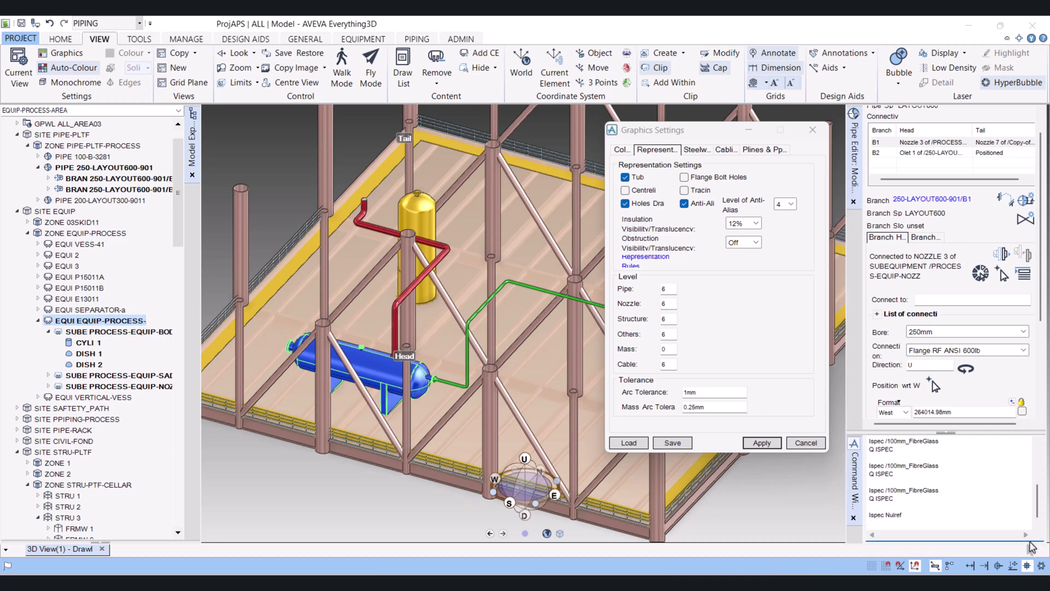
- Run Q ISPEC on the vessel's subequipment PROCESS-EQUIP-BODY
click(123, 334)
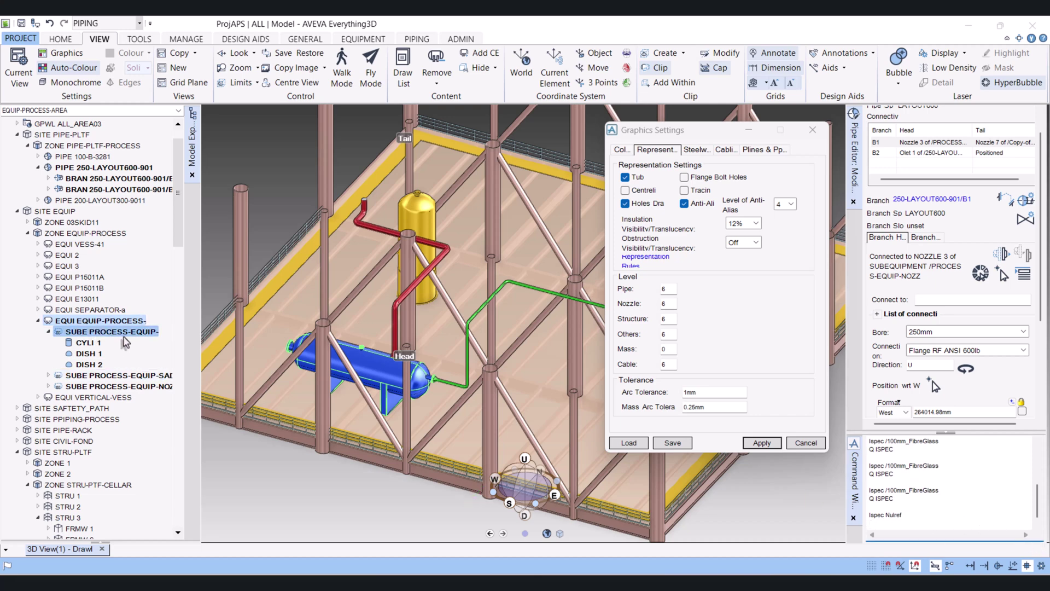
click(906, 501)
key(Up)
key(Return)
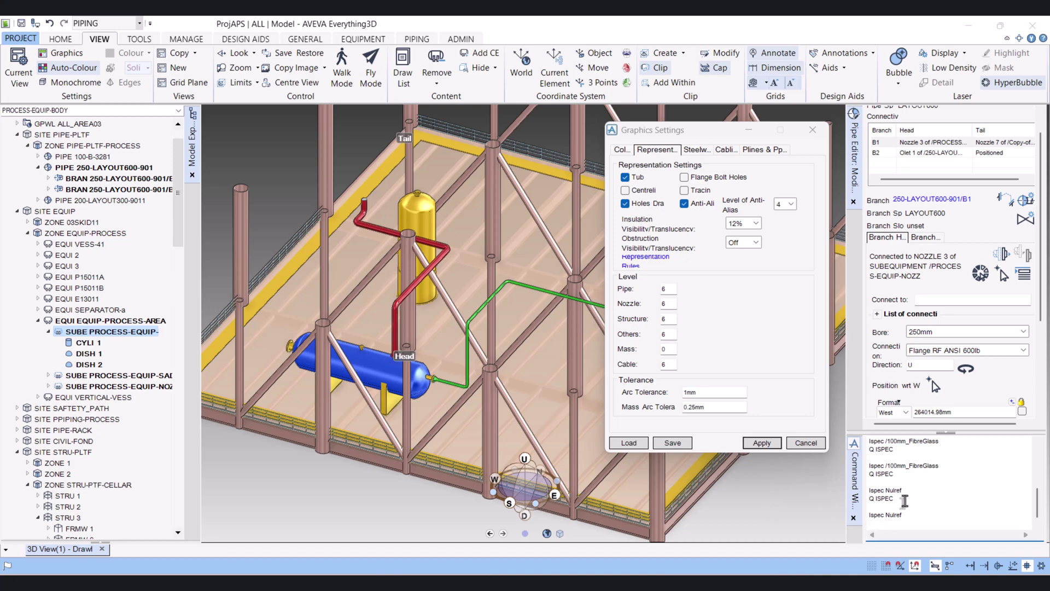
- Assign the 40 mm insulation specification to equipment EQUIP-PROCESS-AREA with the command Ispec /40mm_FibreGlass
click(137, 324)
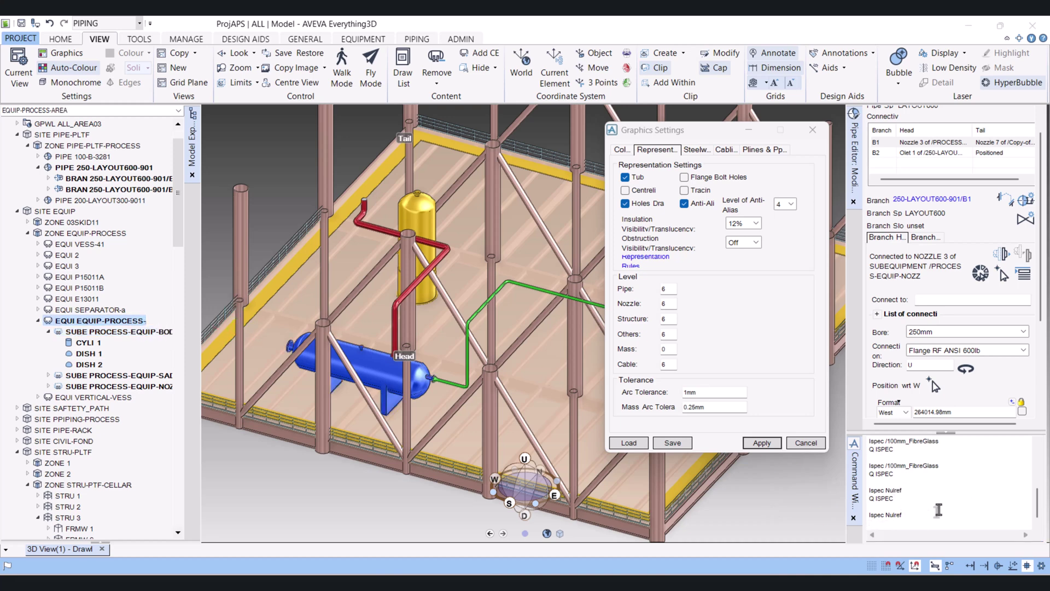
double_click(949, 469)
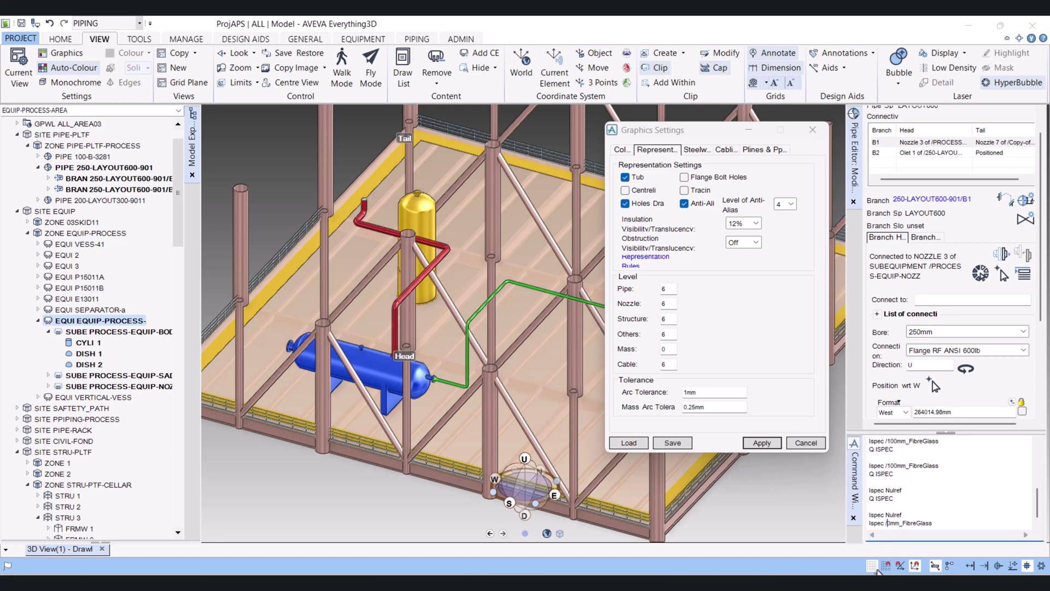
key(Return)
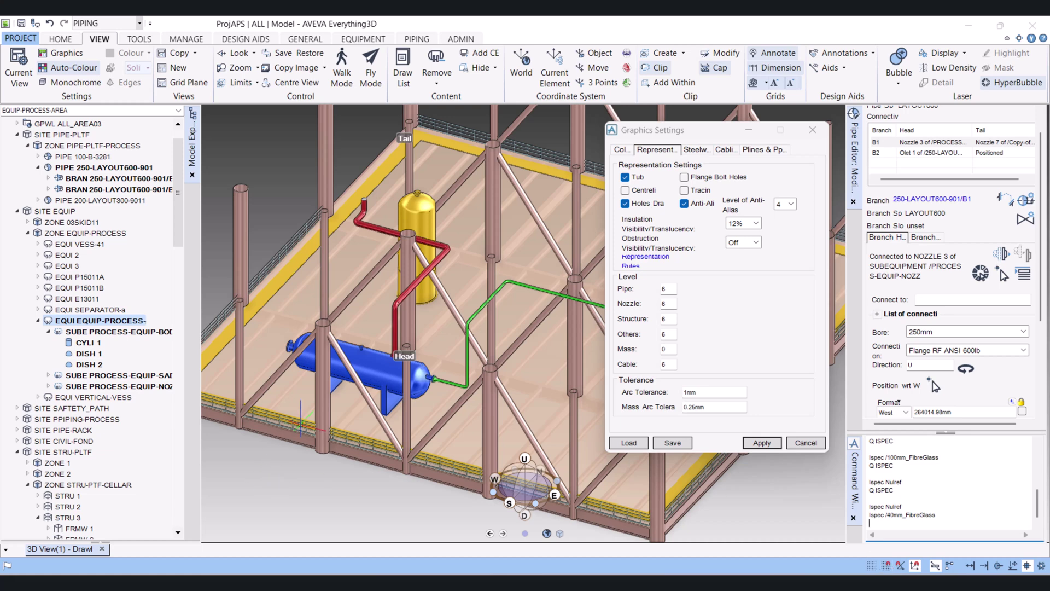
- Run Q ISPEC on equipment EQUIP-PROCESS-AREA to verify its newly assigned insulation
click(895, 494)
text(Q ISPEC)
key(Return)
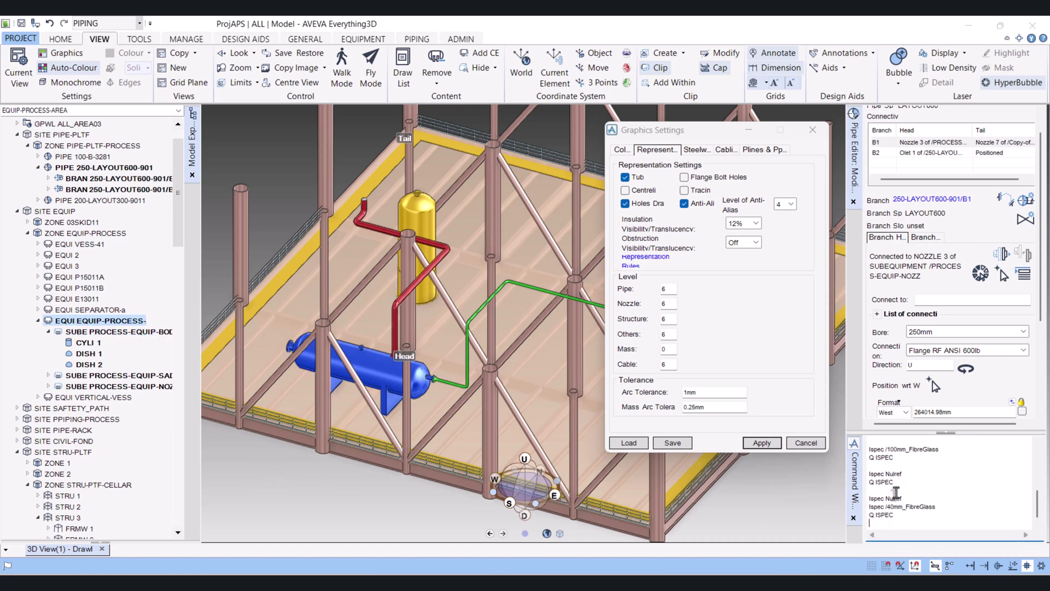
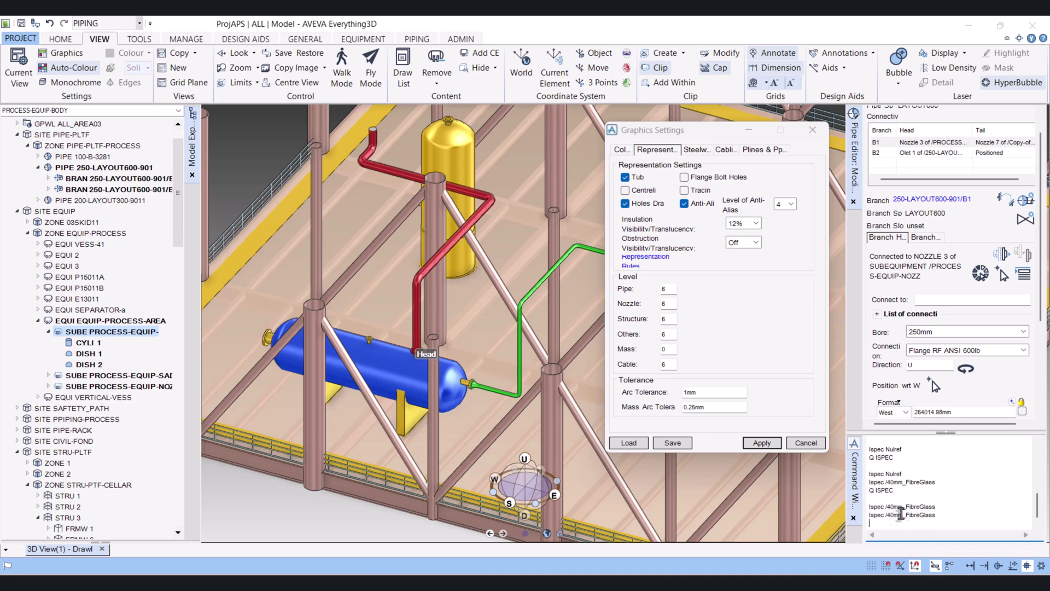
- Assign Ispec /40mm_FibreGlass to the vessel's subequipment PROCESS-EQUIP-SADDLE and its nozzle subequipment, and close the Graphics Settings
click(134, 376)
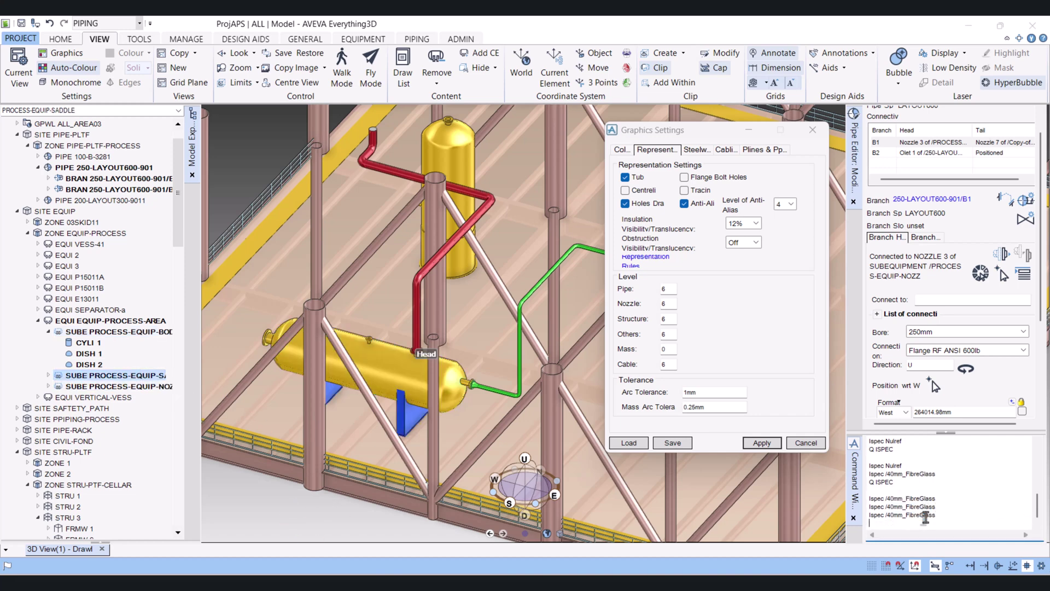
click(151, 388)
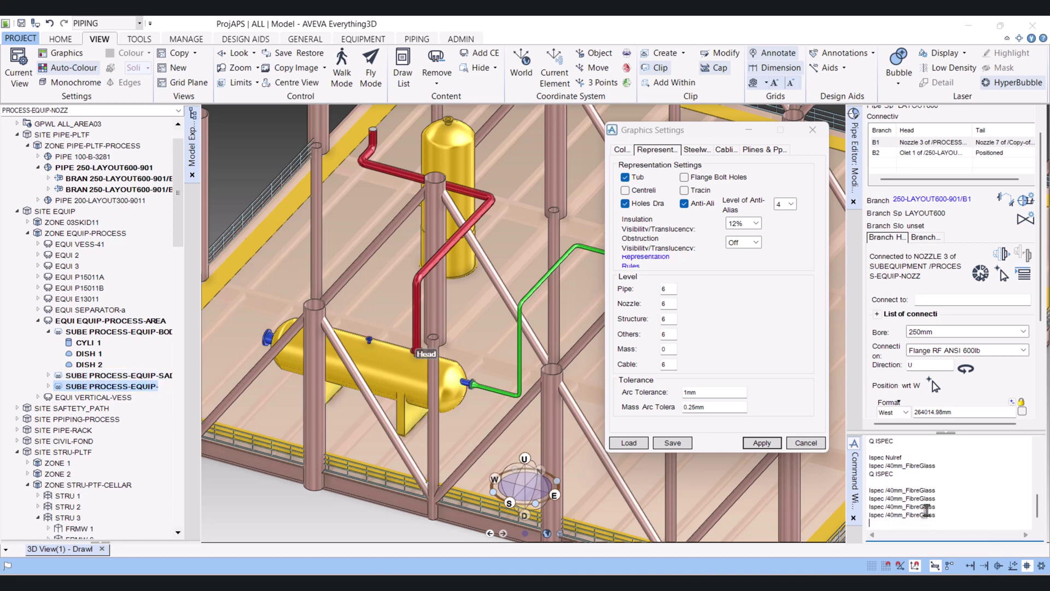
click(813, 129)
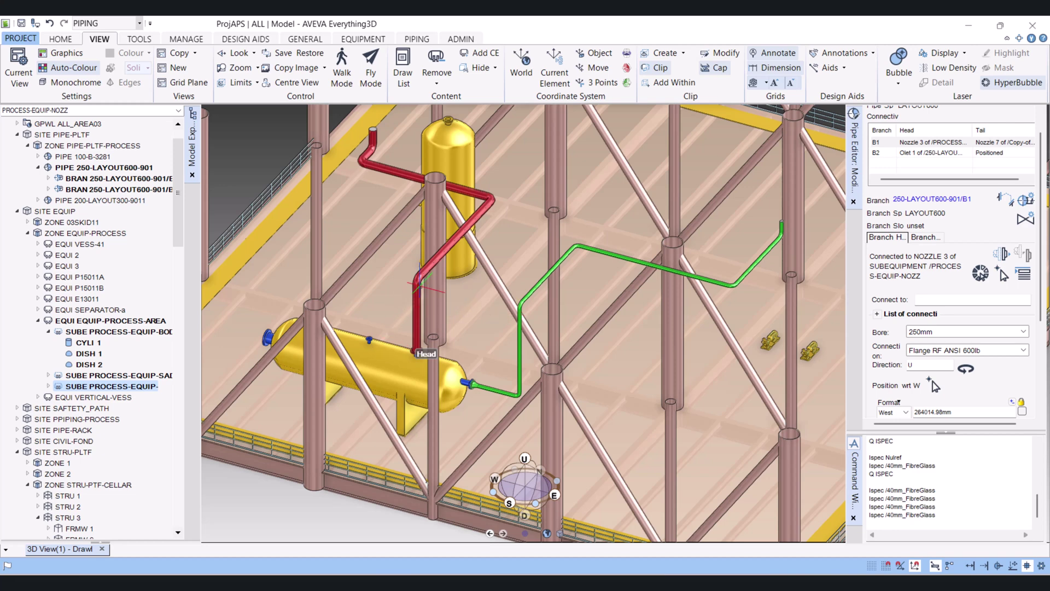
- Select pipe 250-LAYOUT600-901 and generate its piping isometric preview
click(418, 282)
click(126, 167)
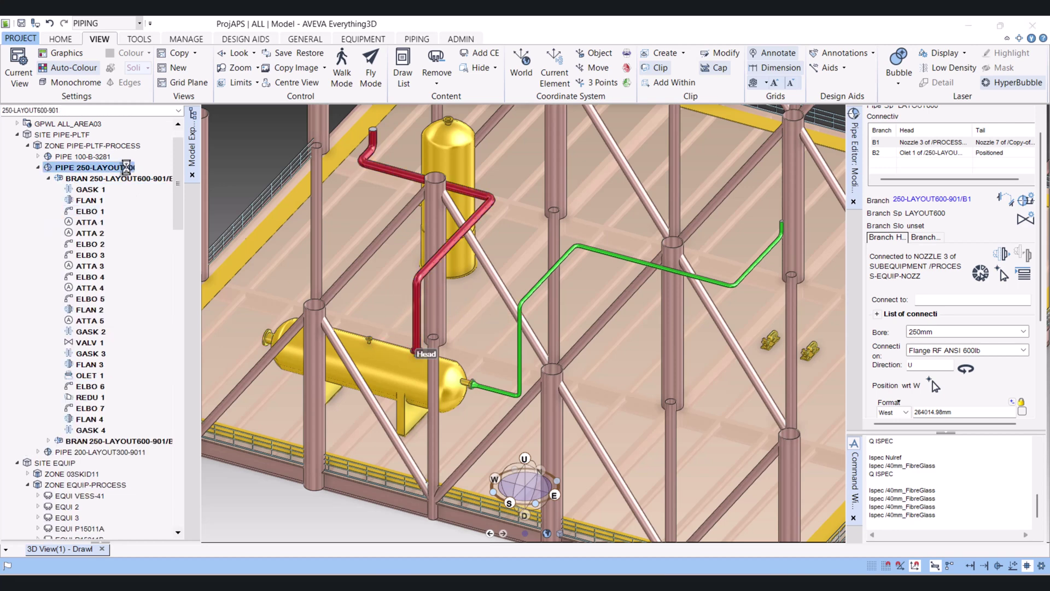
click(411, 40)
click(624, 63)
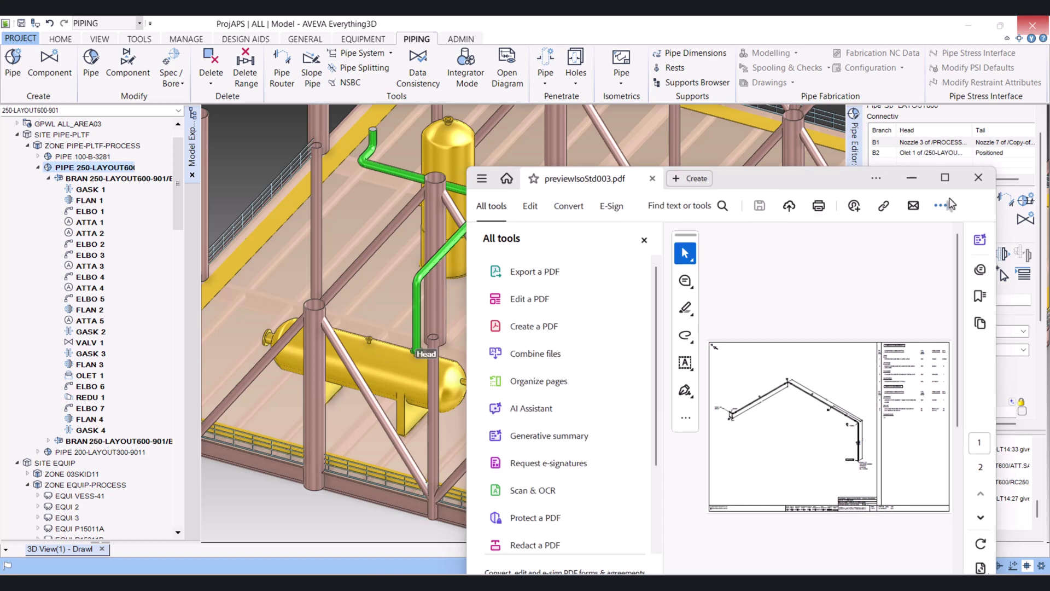
- Maximise the isometric previewIsoStd003.pdf, hide the list of PDF tools, and examine how the insulation is drawn along the pipe
click(951, 177)
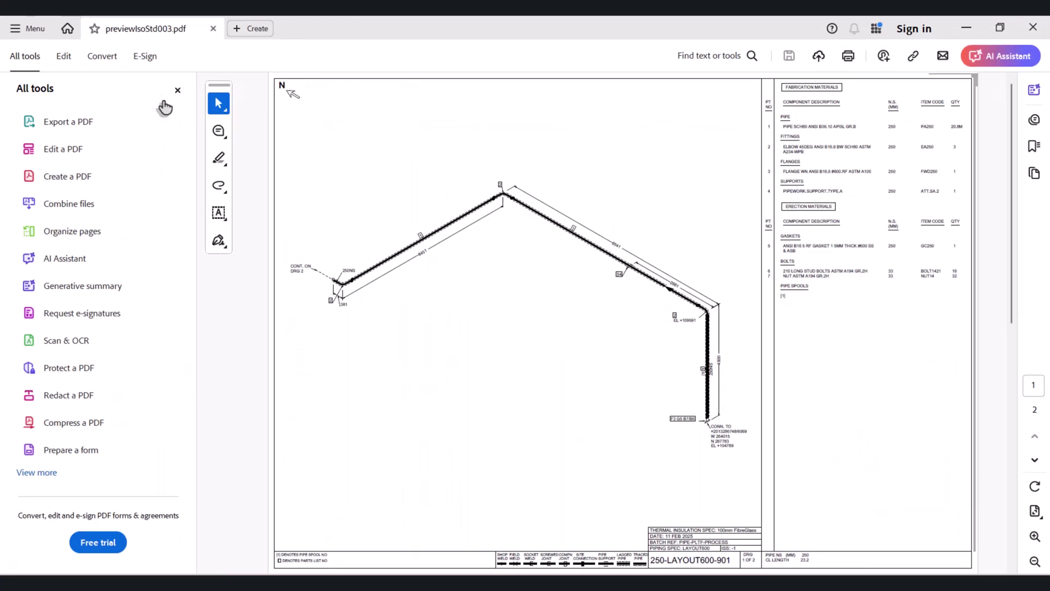
click(177, 92)
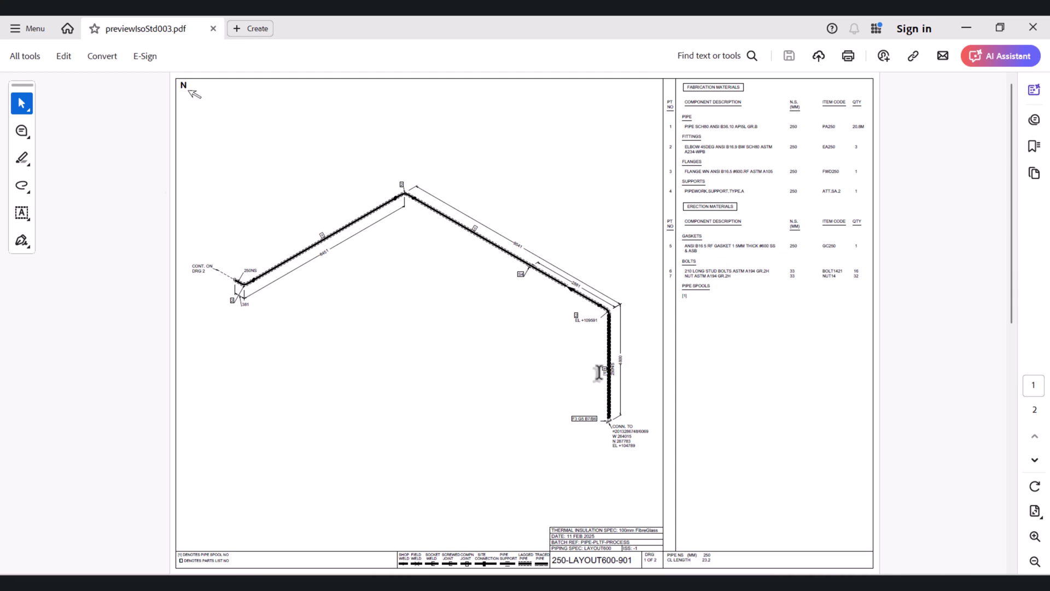
ctrl+scroll(587, 356, up, 5)
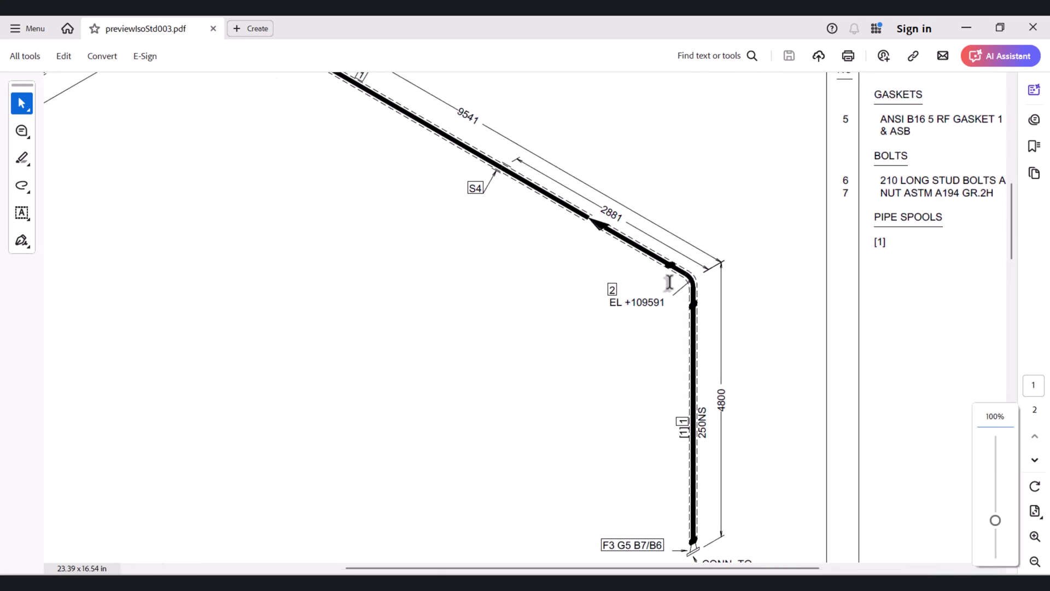
scroll(677, 283, up, 1)
scroll(677, 284, up, 1)
scroll(664, 304, down, 2)
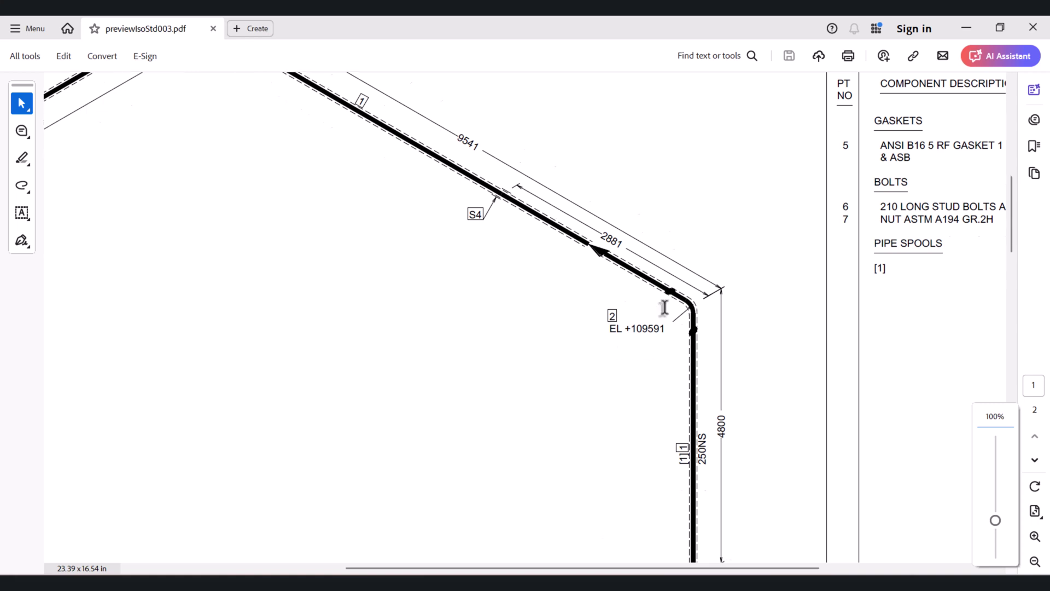
ctrl+scroll(665, 310, down, 1)
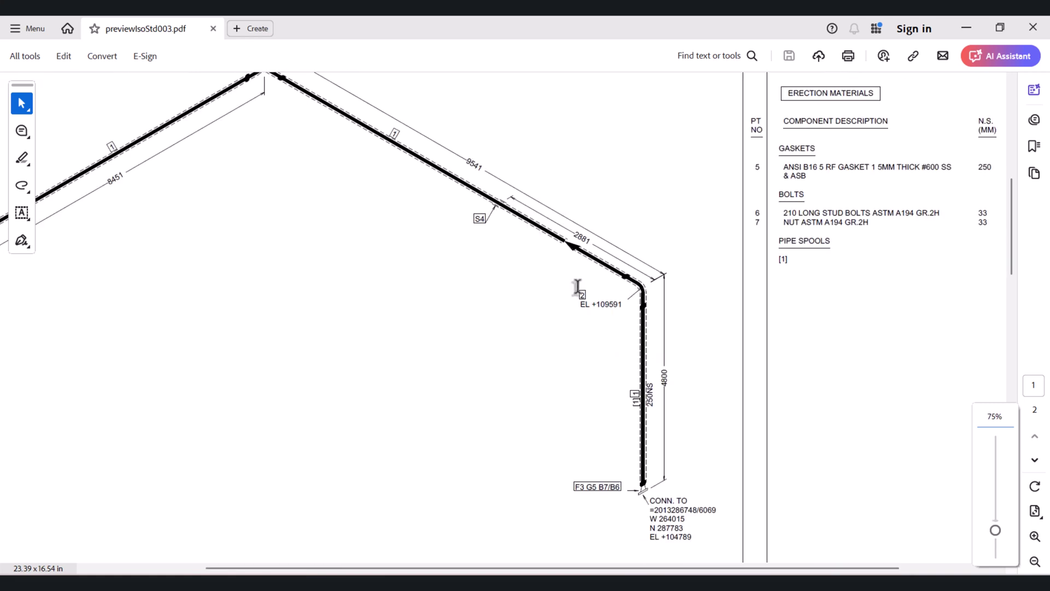
ctrl+scroll(629, 288, up, 5)
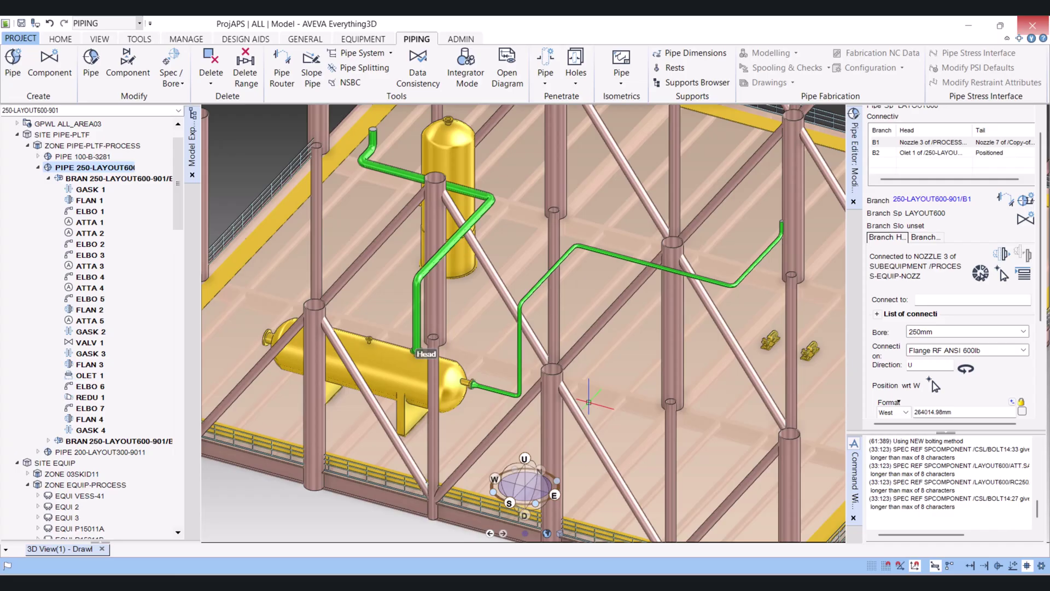
- Set Insulation Visibility/Translucency to Off in the Graphics Settings, apply it, and check pipe 250-LAYOUT600-901 in the 3D model
scroll(507, 385, up, 3)
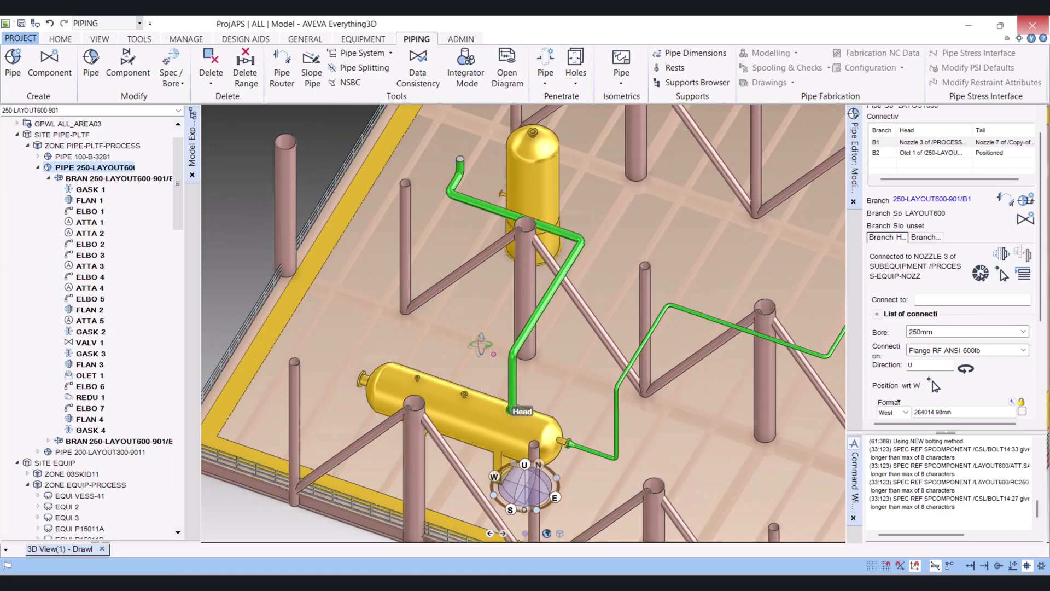
middle_drag(507, 385, 413, 281)
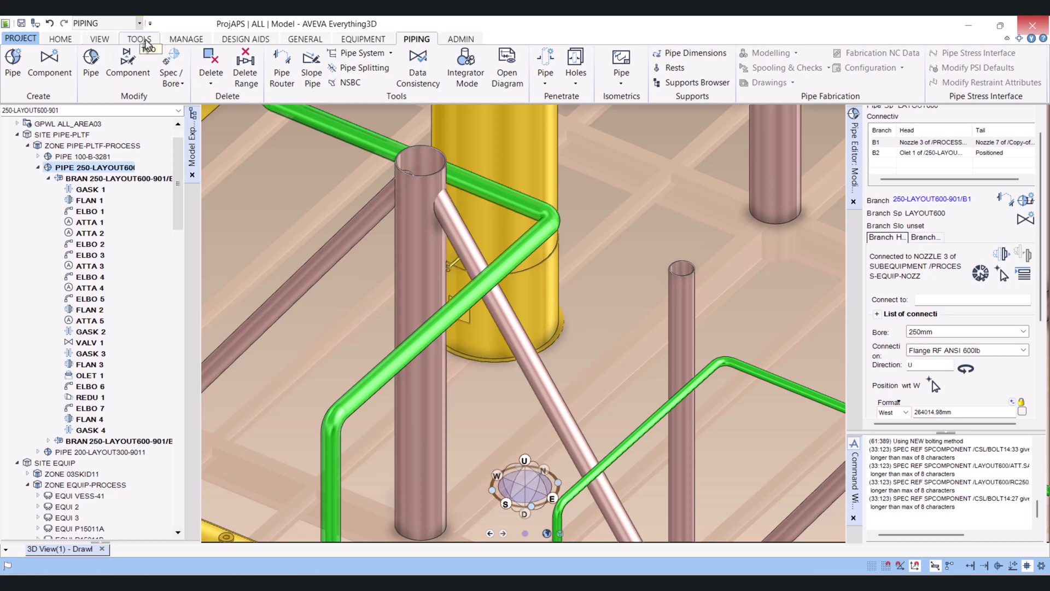
click(91, 45)
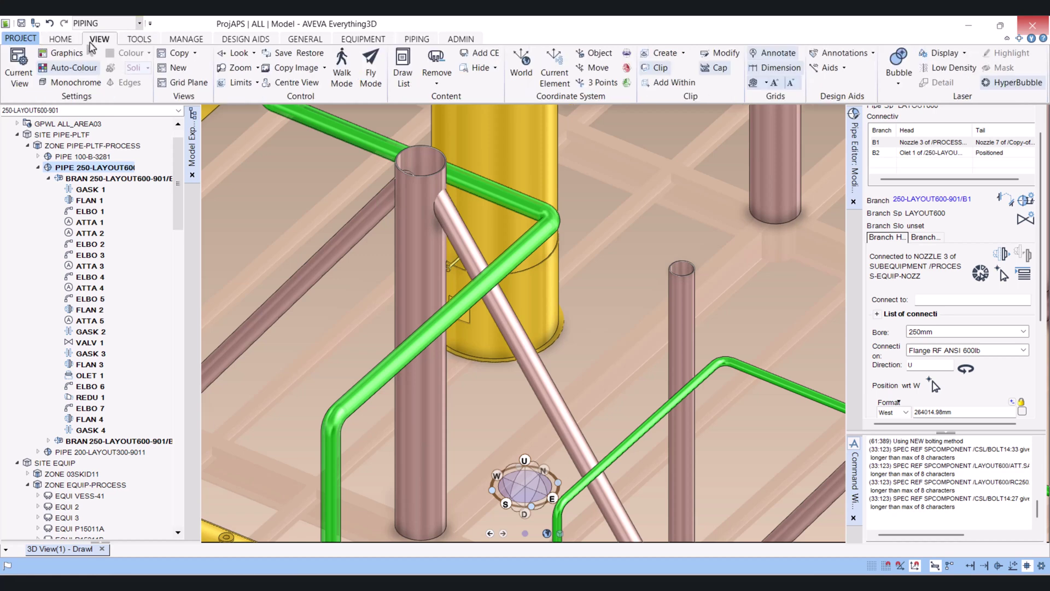
click(60, 55)
click(755, 226)
click(733, 234)
click(762, 442)
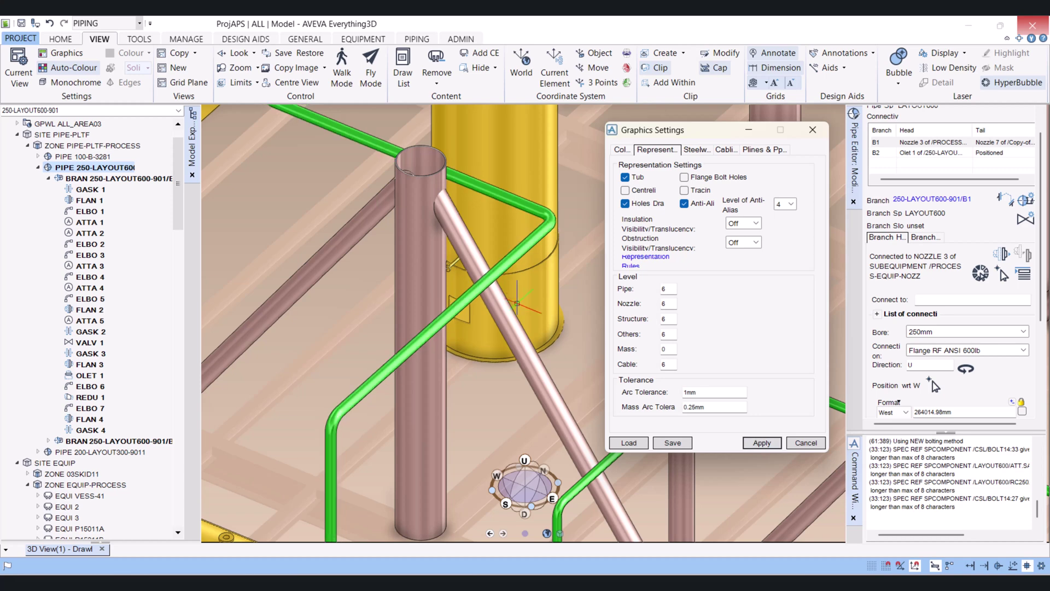
click(806, 443)
scroll(524, 323, down, 5)
middle_drag(421, 388, 419, 388)
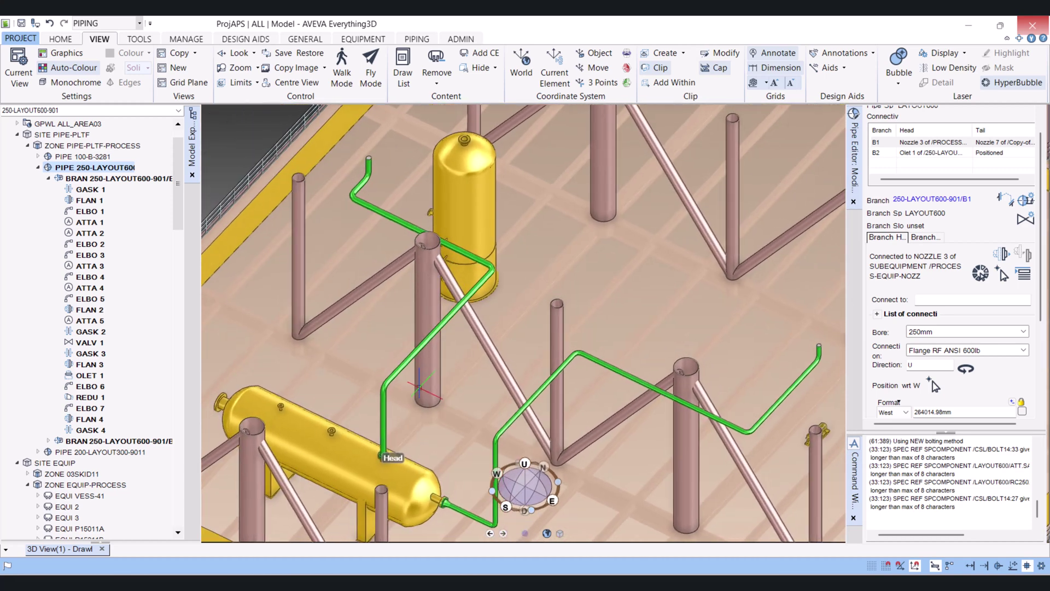